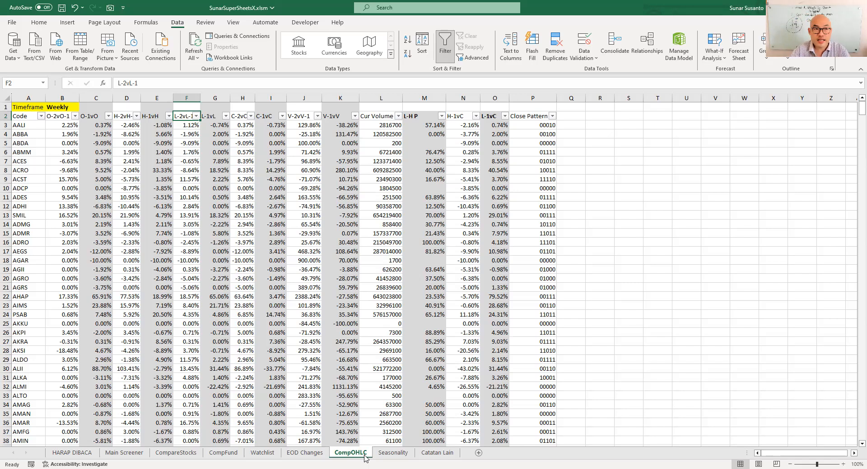
Review the timeframe choices for cell B1 on the CompOHLC sheet, keeping Weekly
click(49, 106)
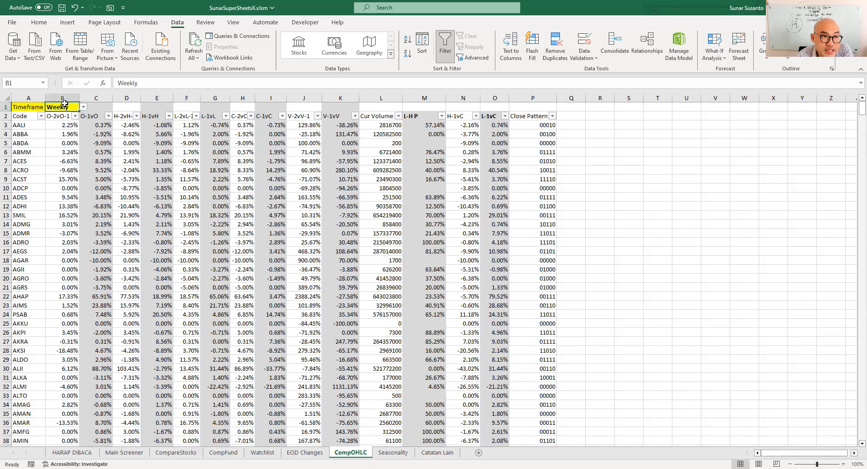
click(83, 107)
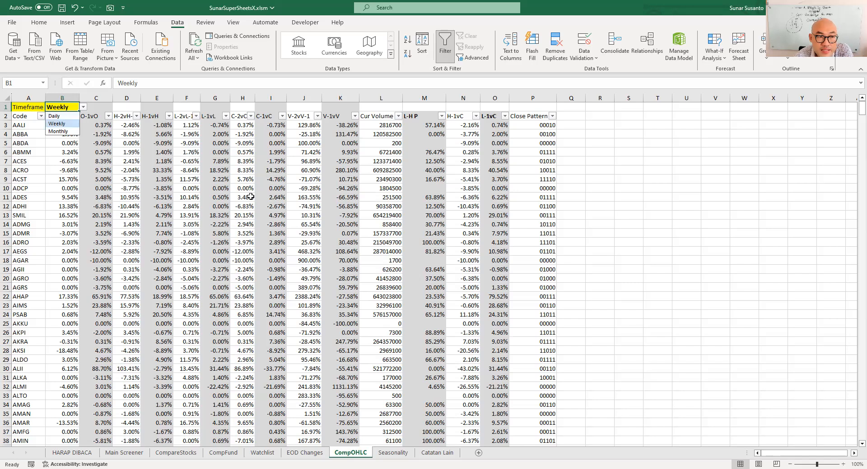
click(155, 169)
click(62, 109)
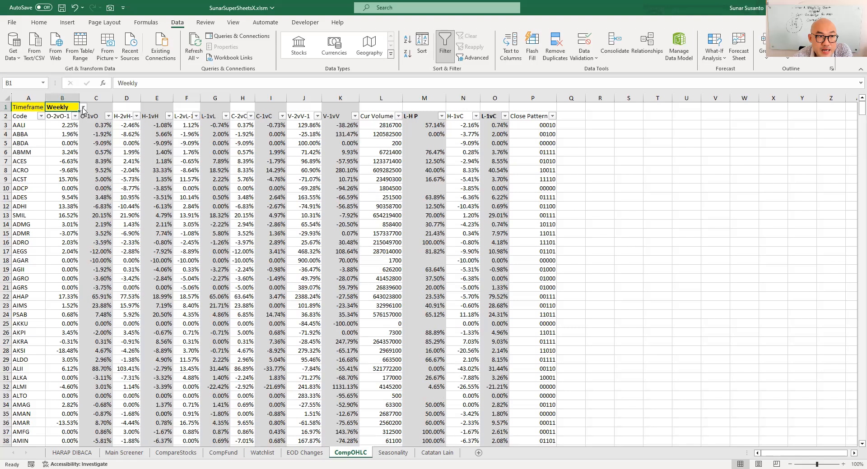
click(108, 152)
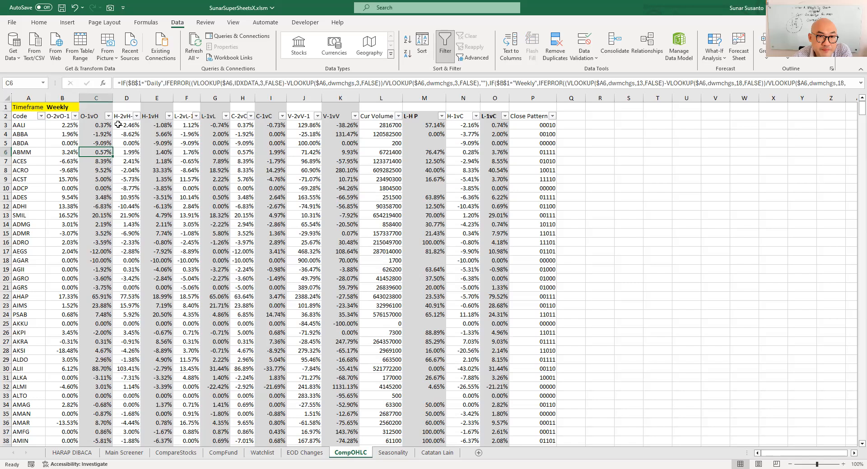
Examine the O-2vO-1 and O-1vO columns, comparing their headers with the formulas behind the AALI values
click(69, 117)
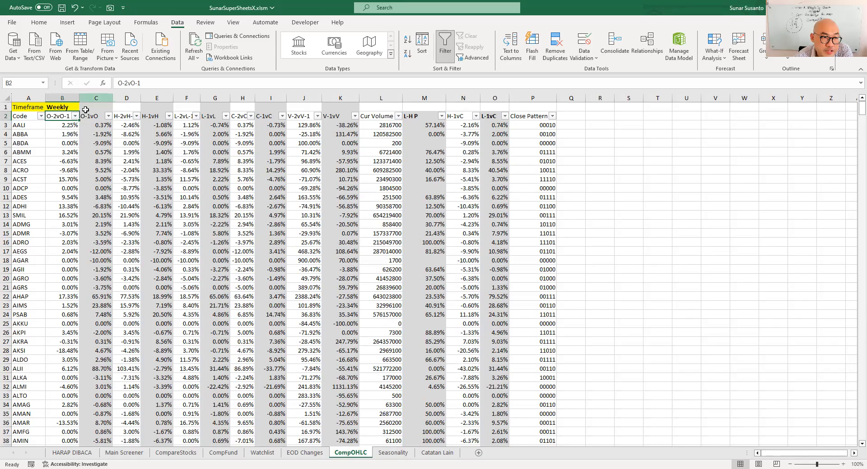
click(63, 125)
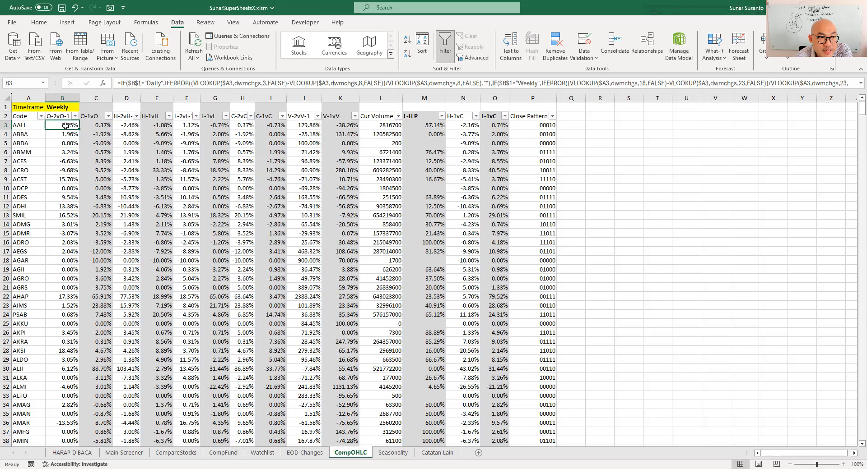
click(88, 116)
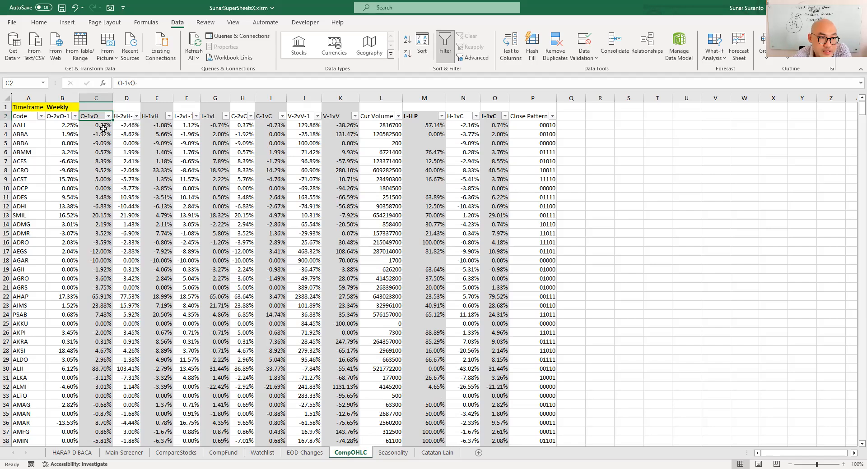
click(103, 134)
key(Up)
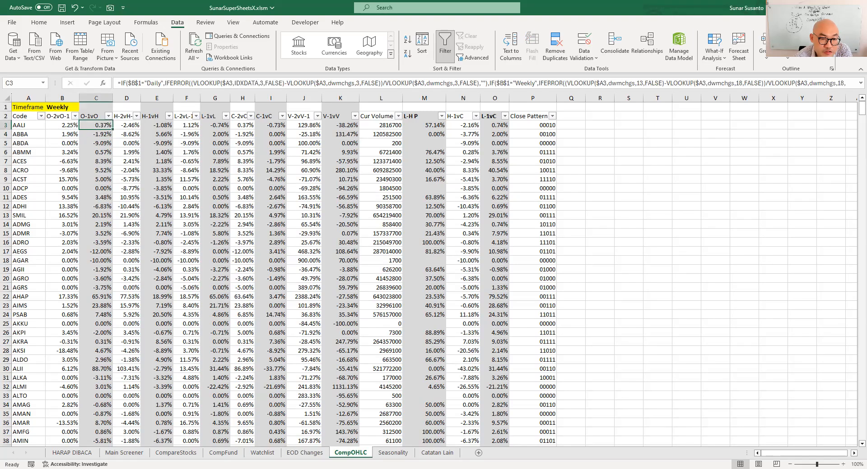
key(alt+Tab)
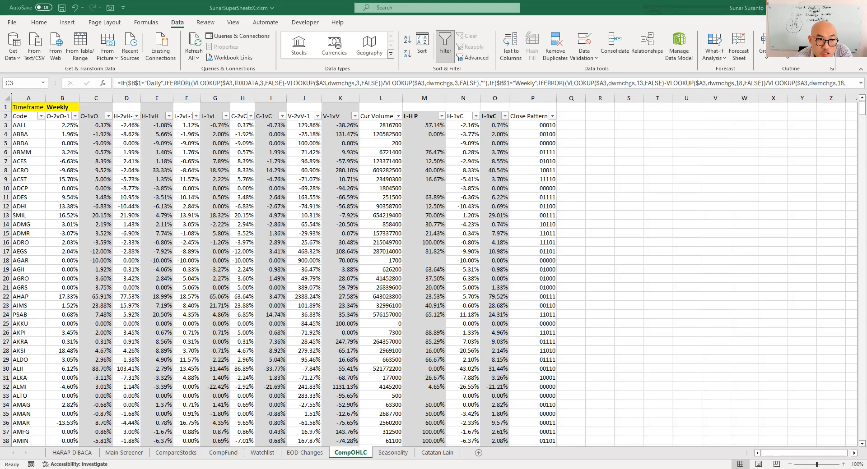
click(376, 327)
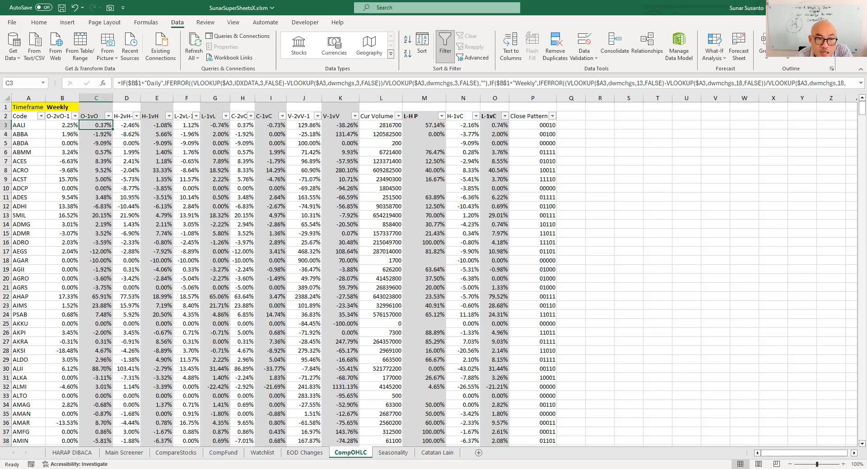
click(71, 118)
click(71, 123)
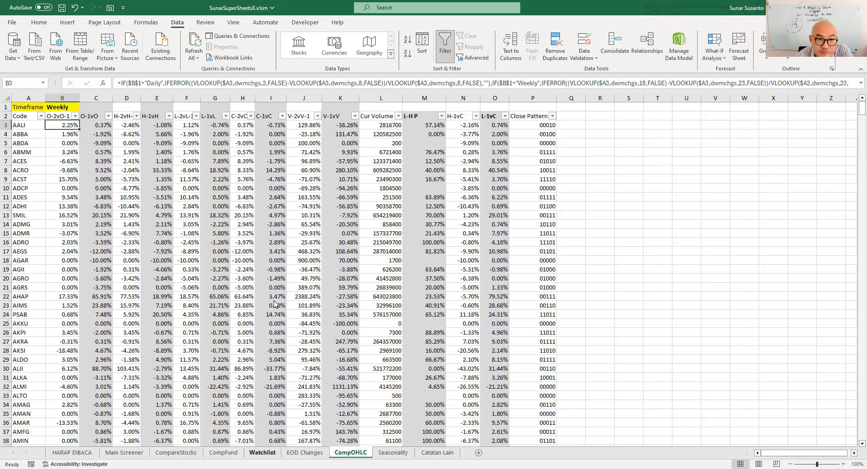
Switch to AmiBroker and examine the latest candles and price data on the weekly AALI chart
key(alt+Tab)
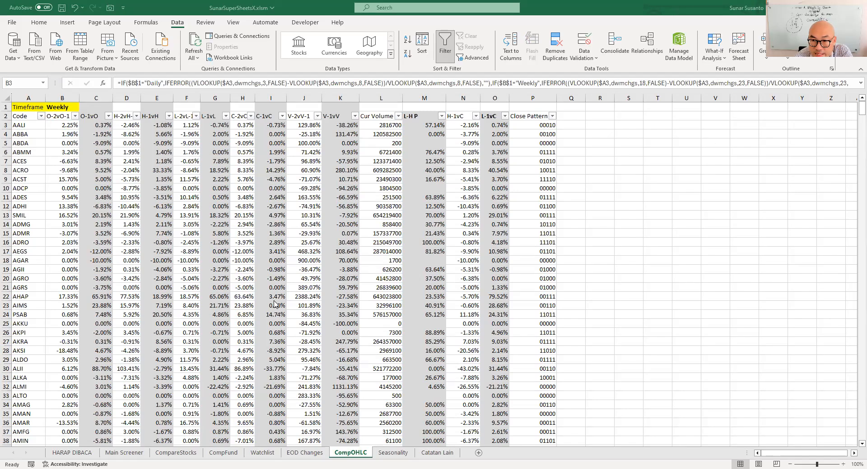
key(alt+Tab)
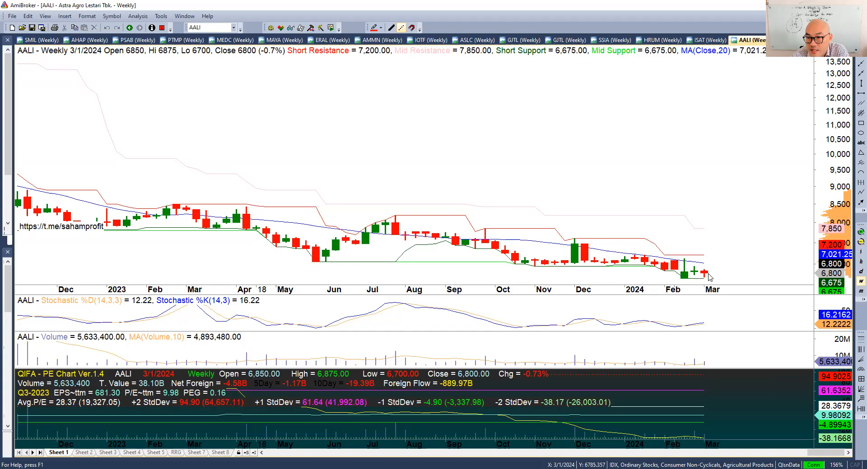
mouse_move(709, 277)
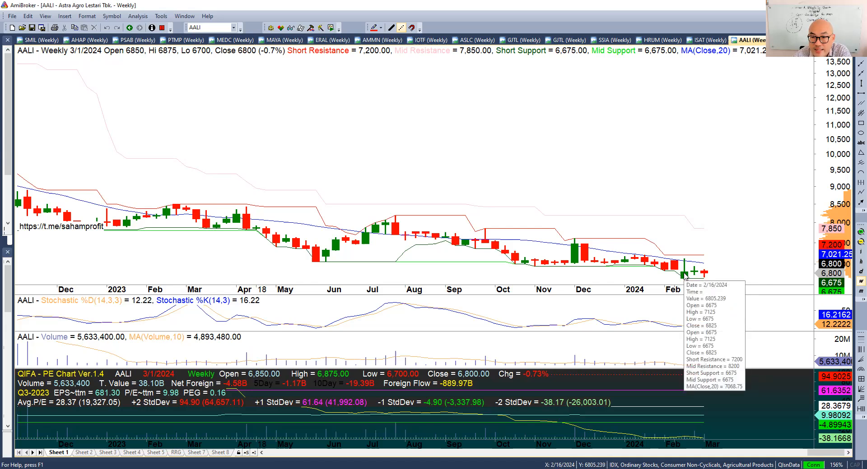
mouse_move(688, 281)
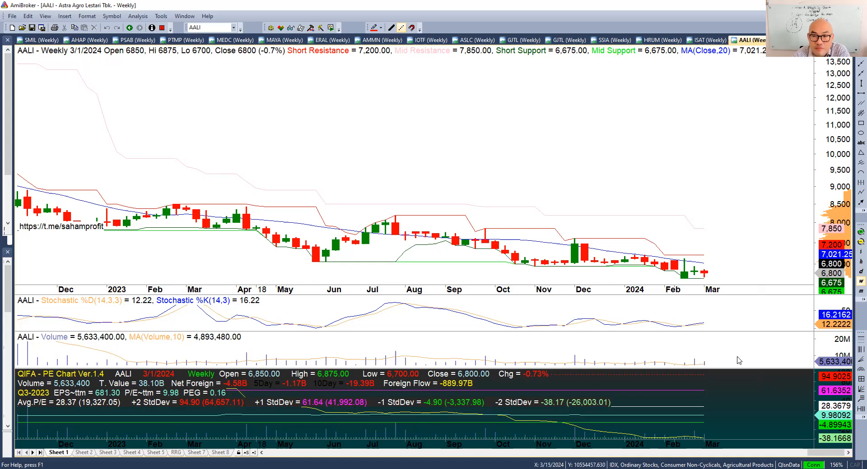
mouse_move(768, 375)
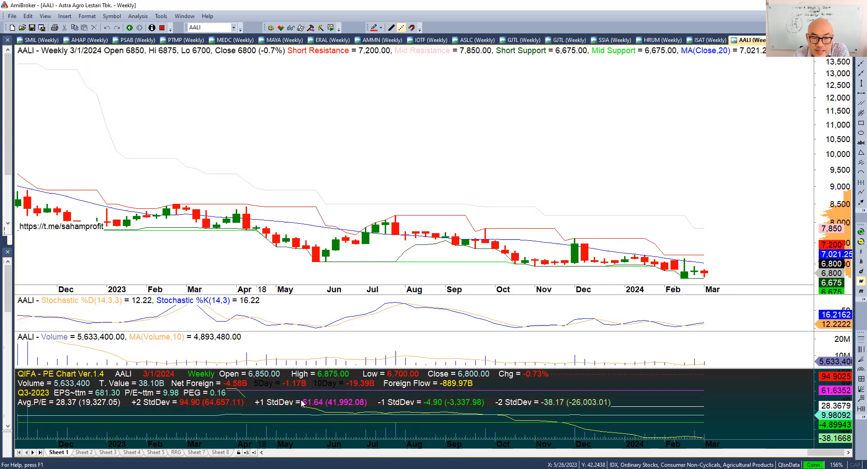
mouse_move(301, 411)
mouse_move(447, 437)
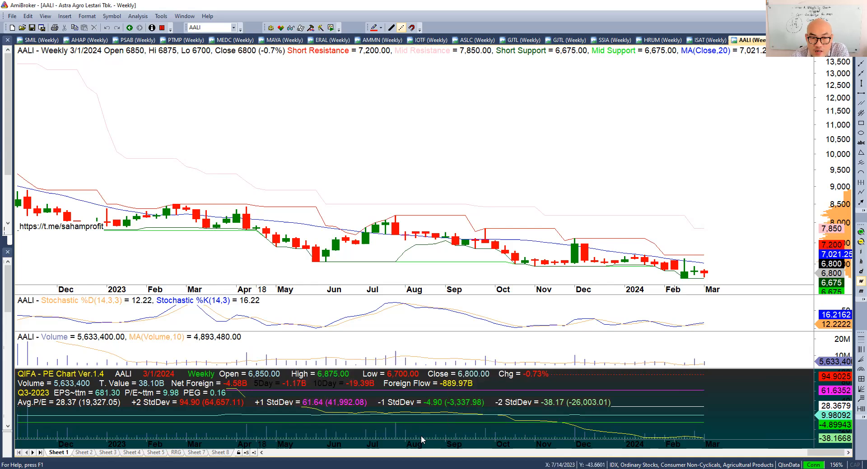
mouse_move(422, 424)
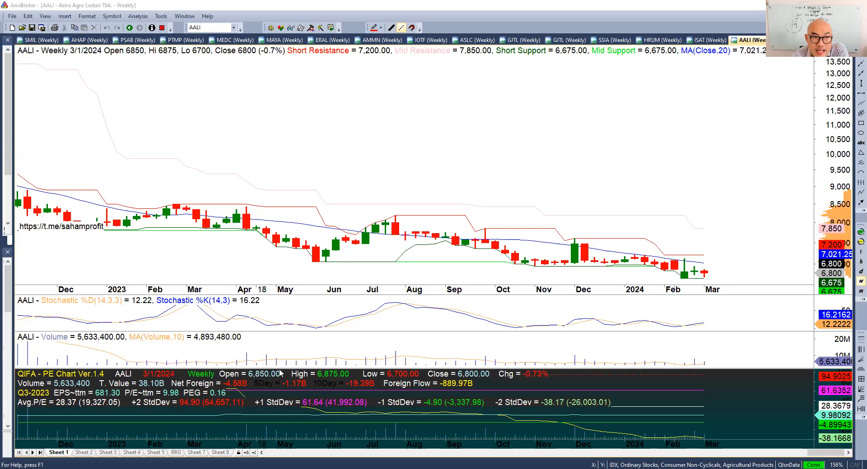
Switch back to Excel and filter the O-2vO-1 column to values greater than 0
key(alt+Tab)
click(69, 118)
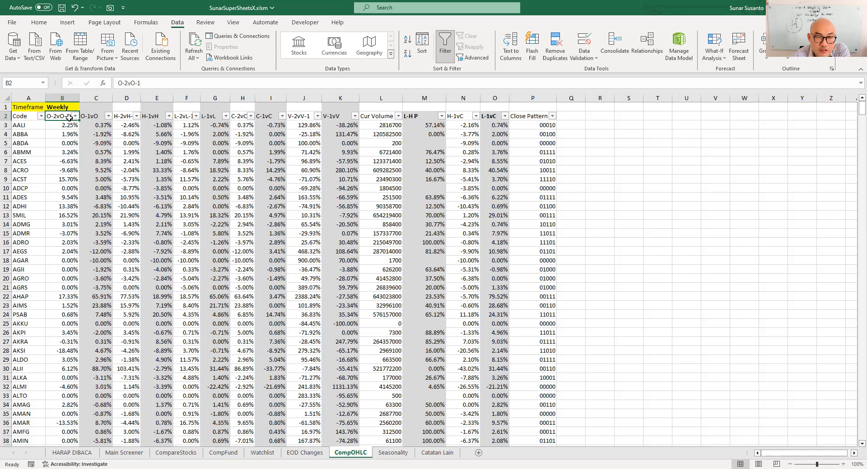
click(75, 116)
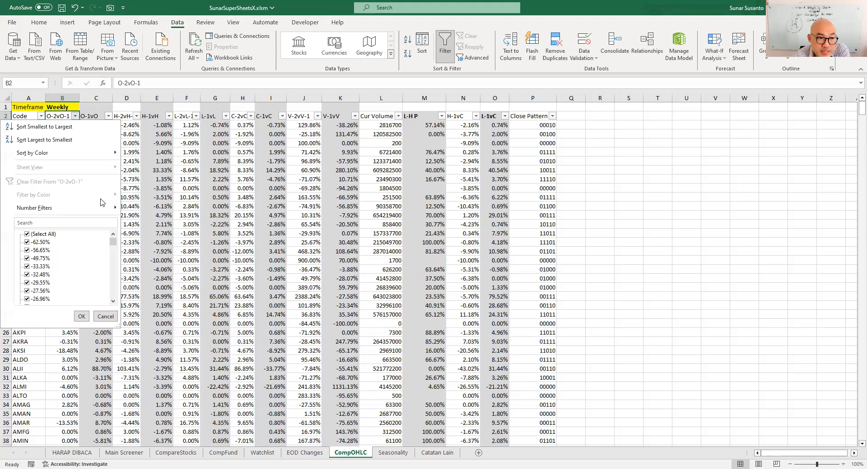
click(99, 207)
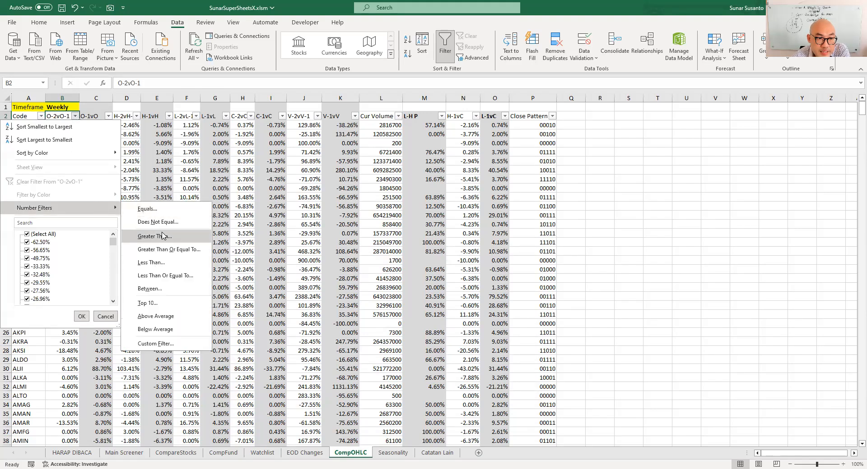
click(164, 232)
text(0)
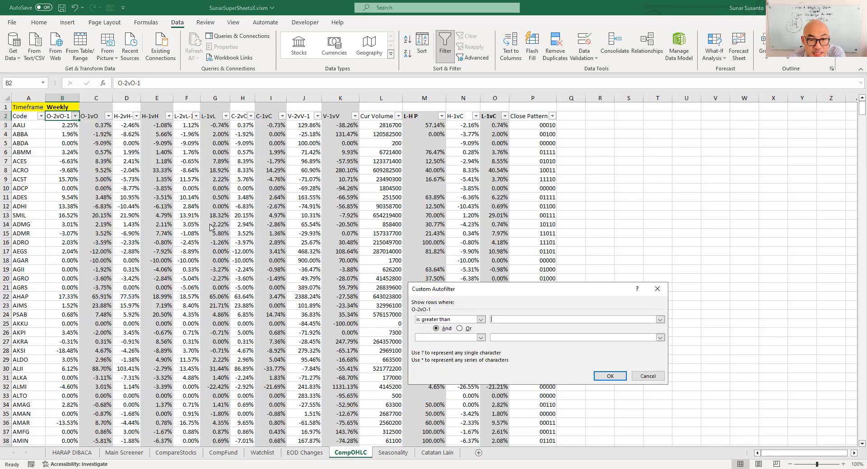
click(609, 376)
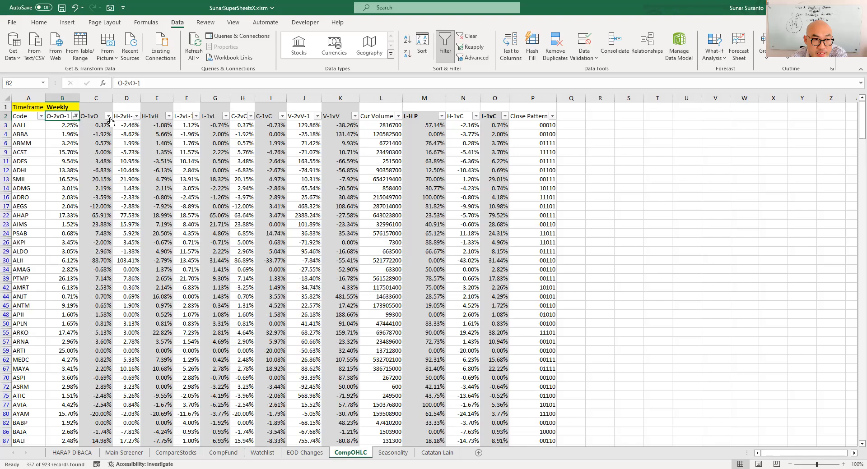
Filter the O-1vO column to values greater than 0
click(108, 116)
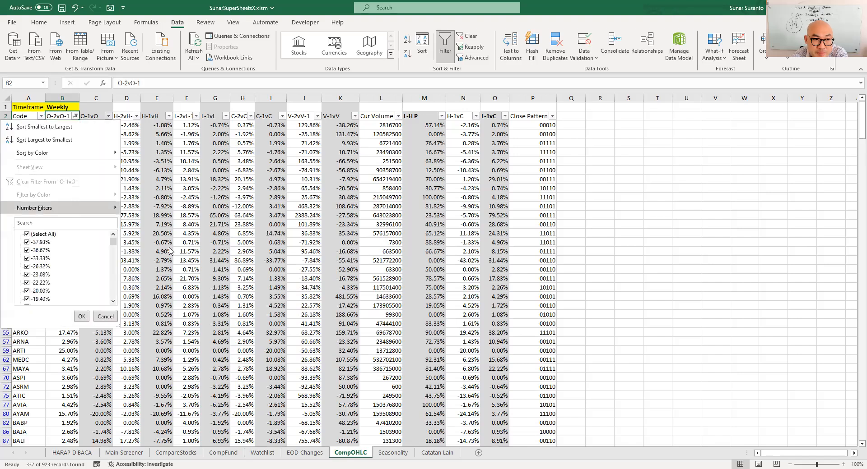
mouse_move(71, 207)
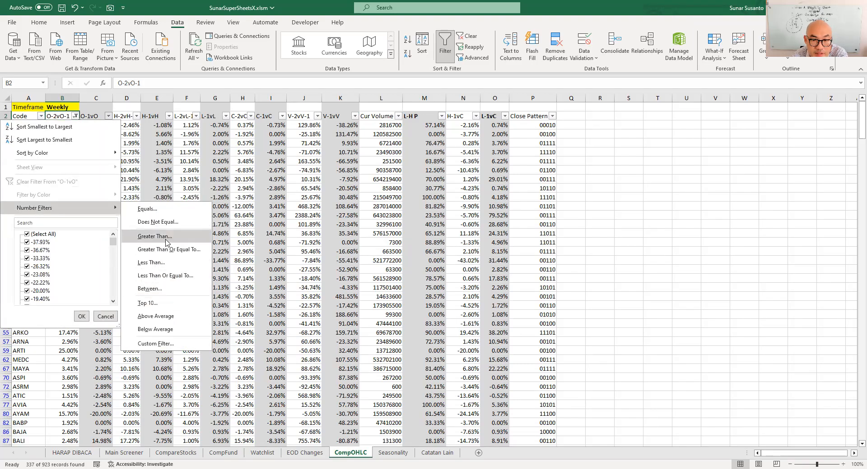
click(167, 243)
text(0)
click(610, 376)
Filter the H-2vH-1 column to values greater than 0
click(124, 116)
click(137, 116)
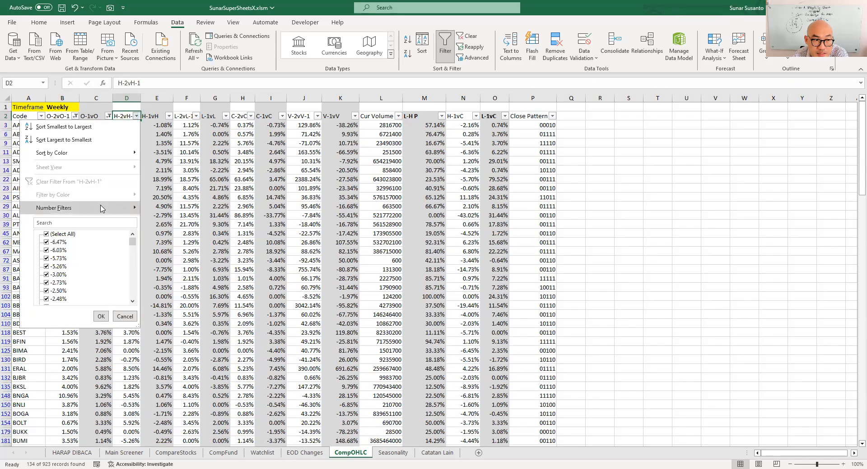
mouse_move(102, 208)
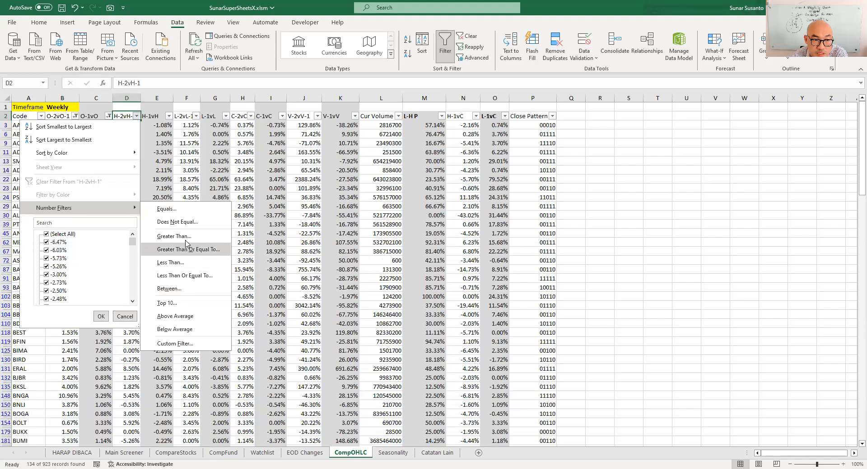
click(186, 240)
text(0)
click(614, 378)
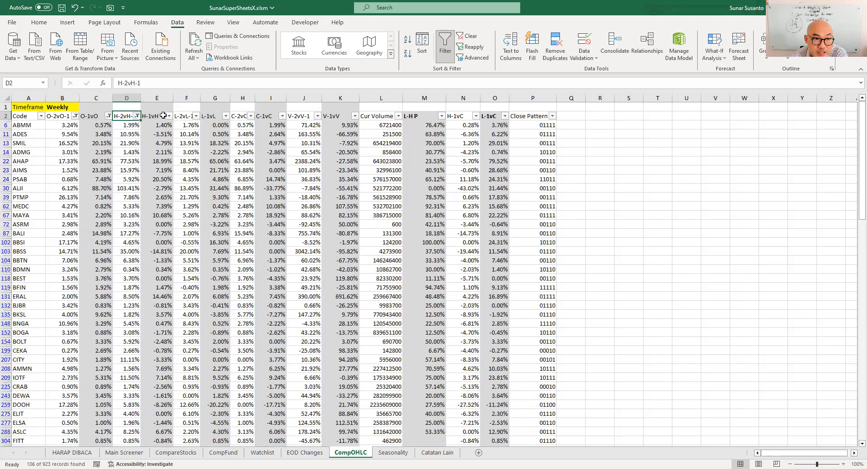
Filter the H-1vH and L-2vL-1 columns to values greater than 0
click(151, 117)
click(169, 116)
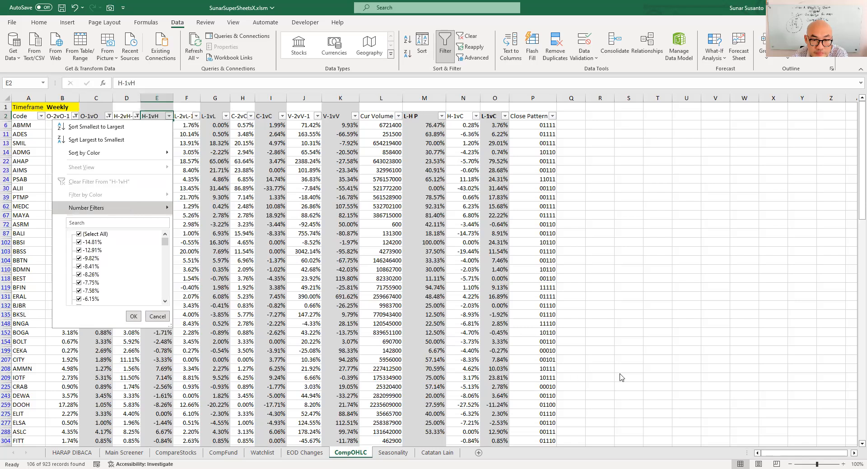
click(184, 116)
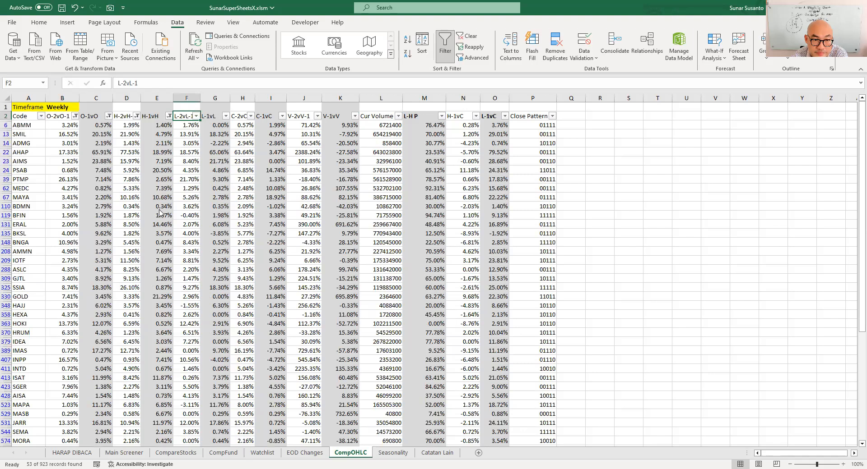
click(195, 116)
mouse_move(192, 208)
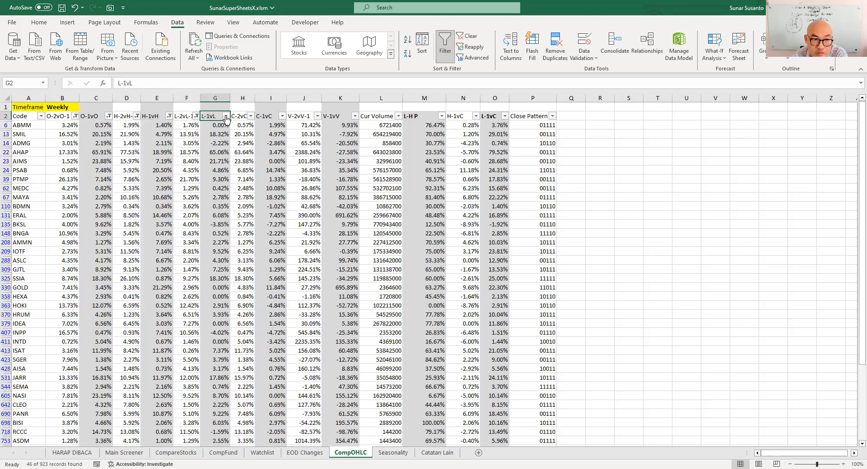
Filter the L-1vL and C-2vC-1 columns to values greater than 0
click(226, 116)
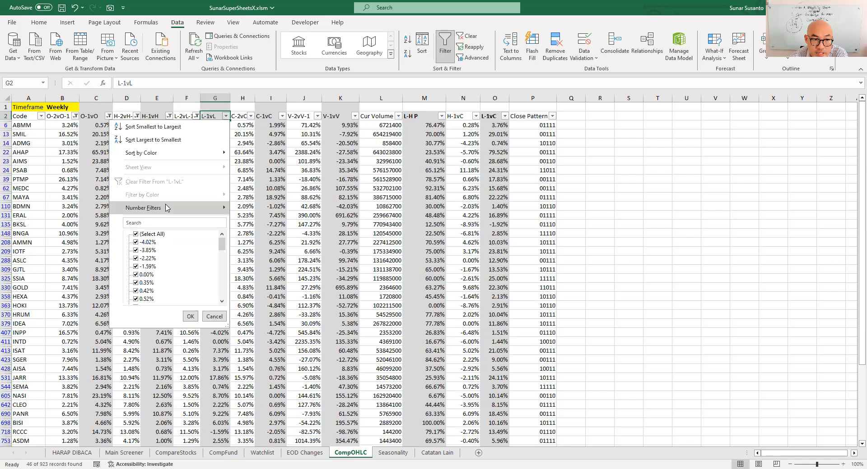
mouse_move(203, 208)
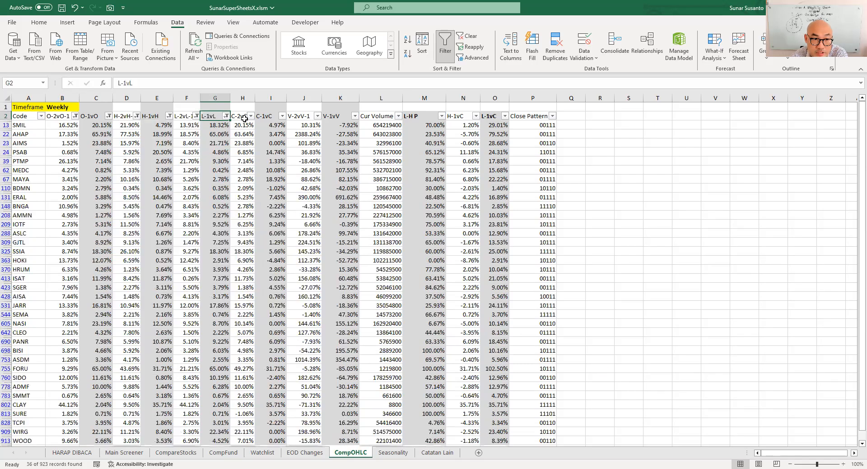
click(250, 116)
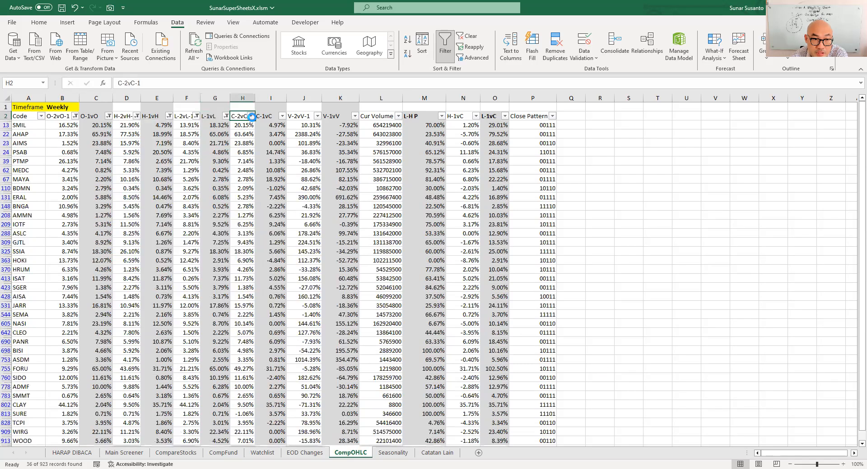
mouse_move(208, 209)
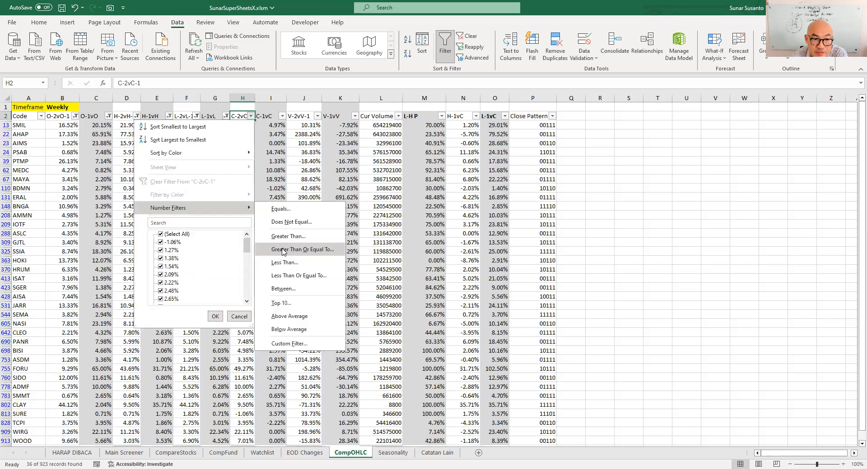
click(284, 243)
text(0)
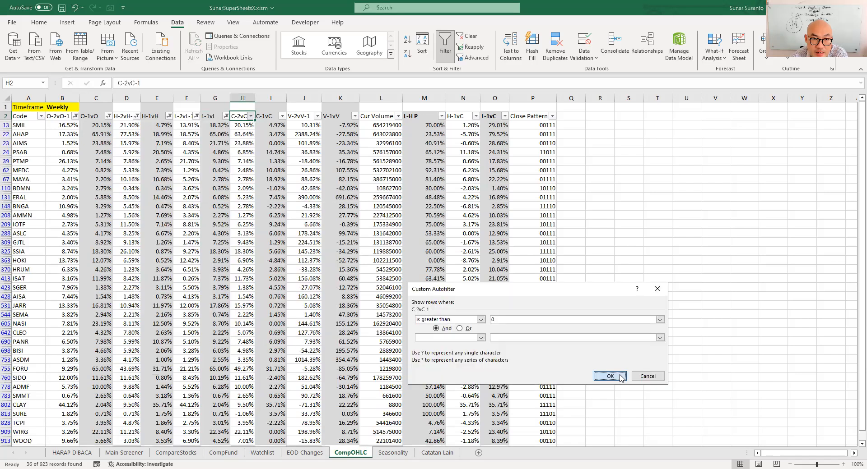
key(Return)
Filter the C-1vC column to values greater than 0
click(282, 116)
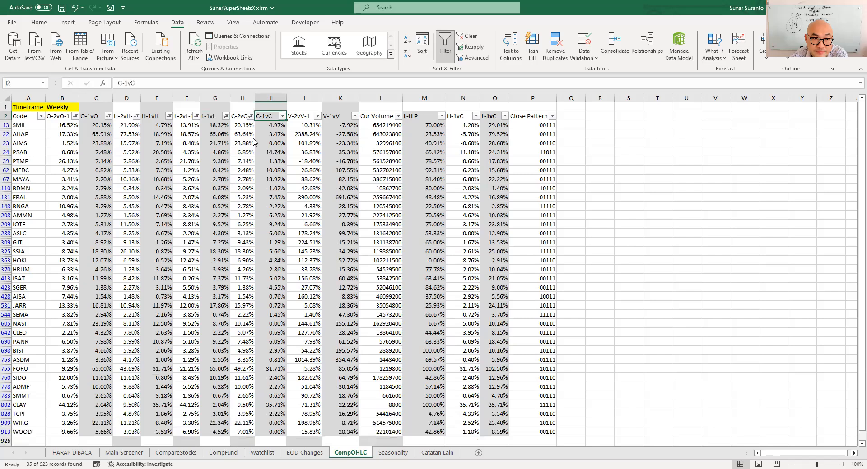
mouse_move(215, 208)
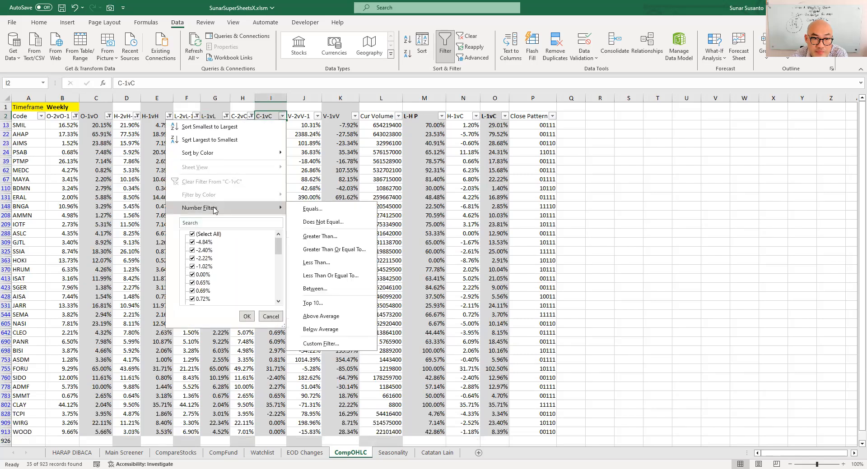
click(329, 237)
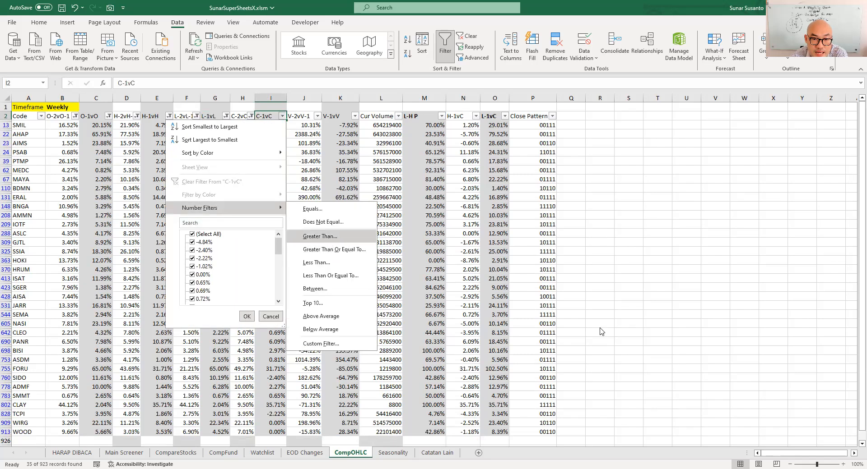
click(609, 377)
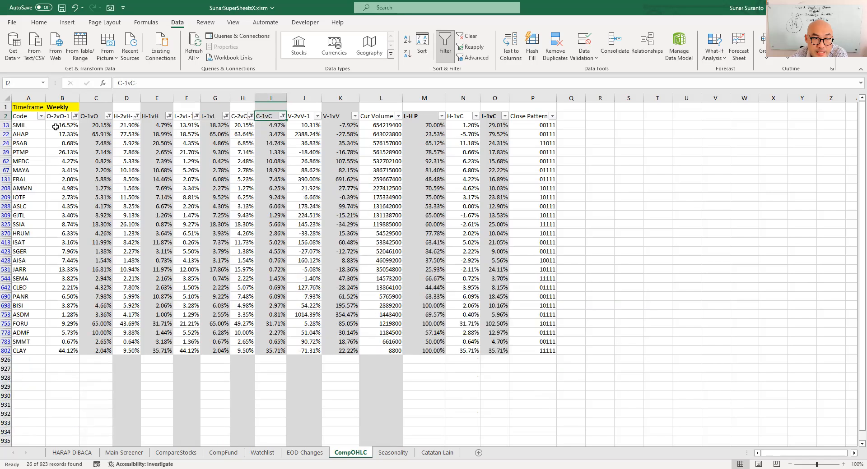
Review the filtered stock codes in the Code column from SMIL down to CLAY
click(28, 125)
drag(28, 169, 28, 352)
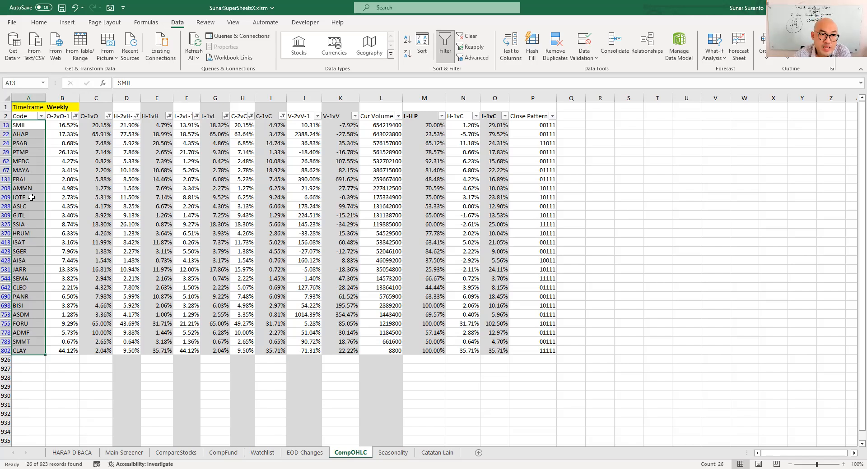
click(15, 172)
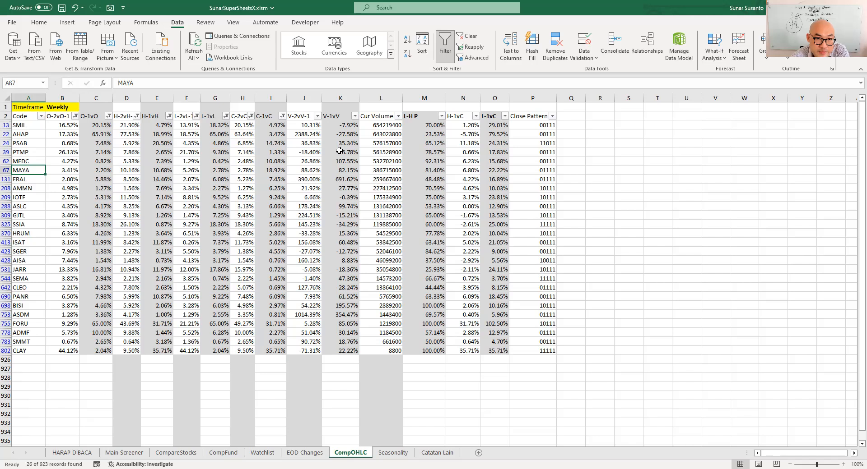
Sort the filtered stocks by Cur Volume from largest to smallest
click(368, 145)
click(389, 126)
click(397, 117)
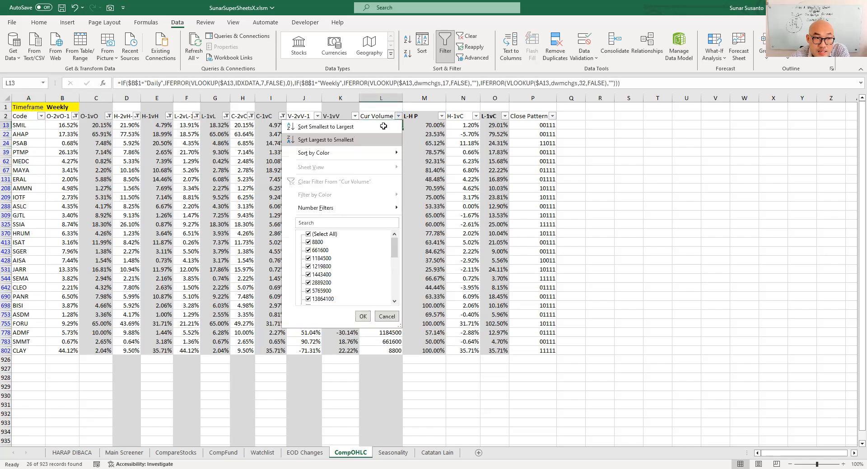
click(354, 140)
click(386, 231)
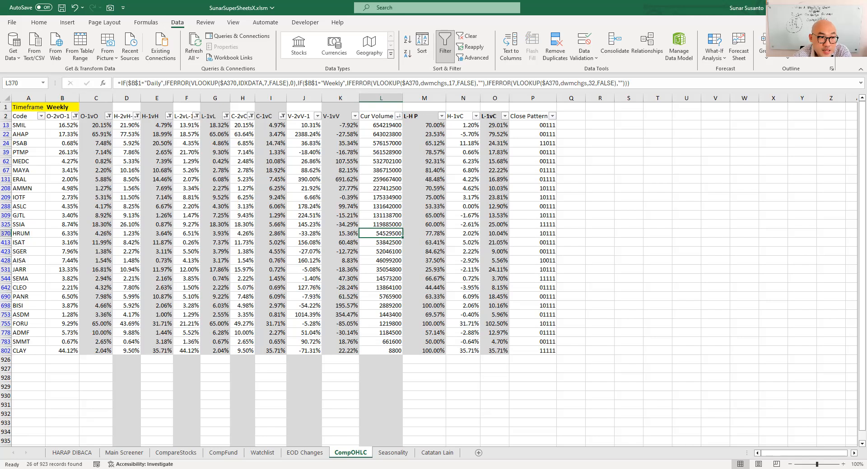
Switch to AmiBroker to view the weekly chart of SMIL
key(alt+Tab)
key(alt+Tab)
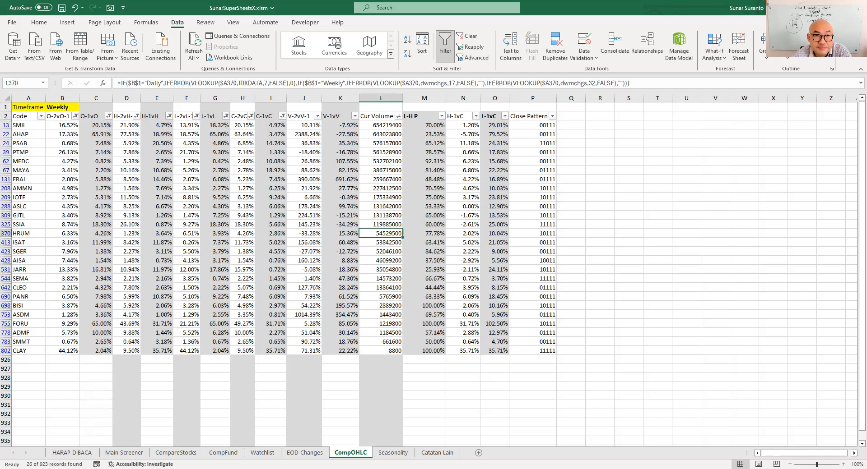
key(alt+Tab)
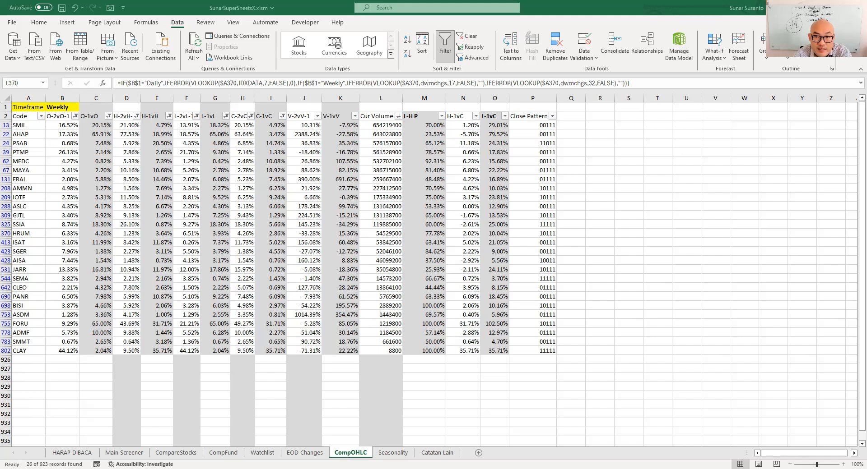
key(alt+Tab)
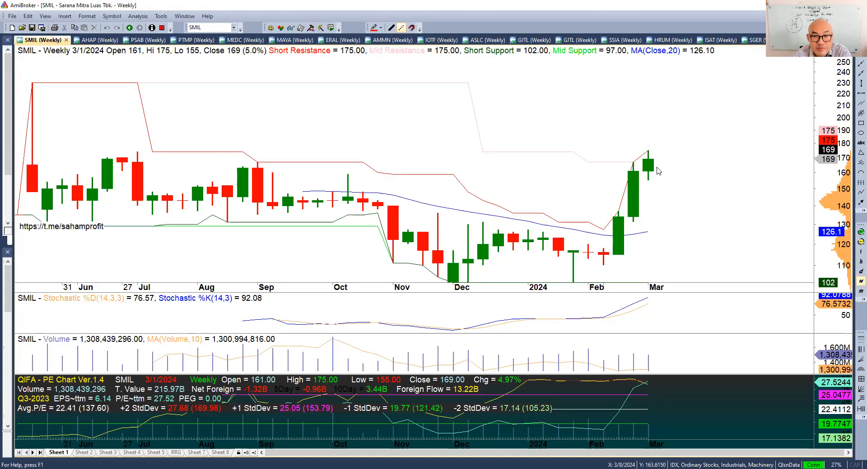
Draw a horizontal line at 155.00, on the low of SMIL's latest weekly candle
mouse_move(657, 170)
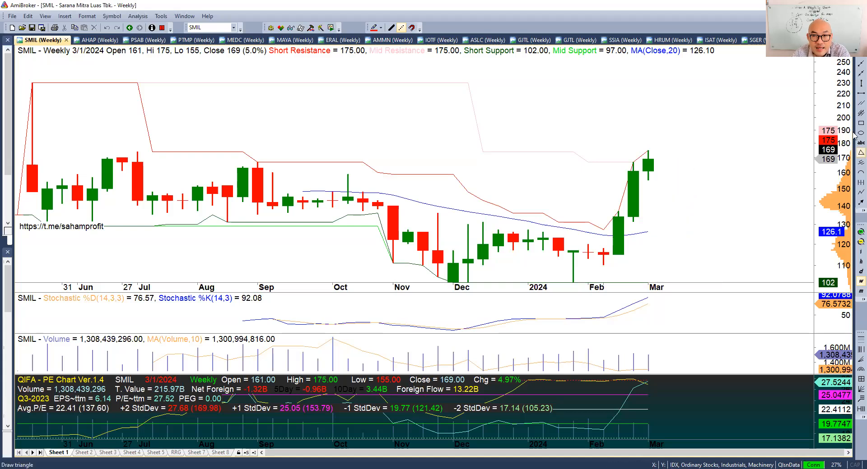
click(860, 93)
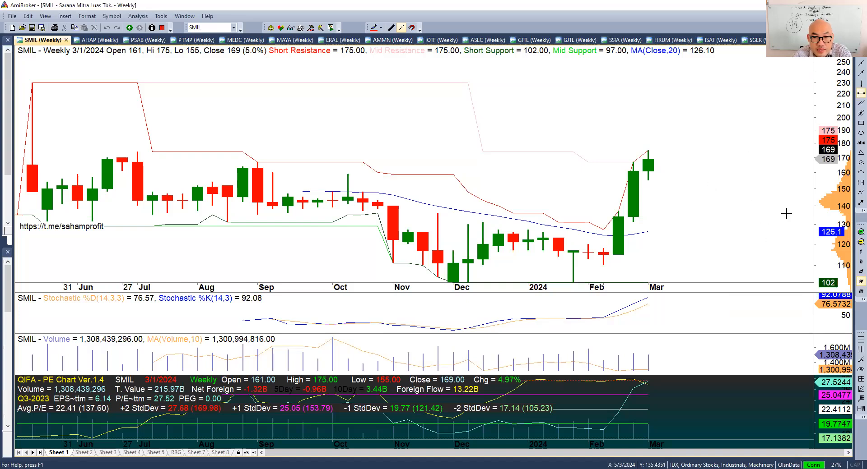
mouse_move(786, 214)
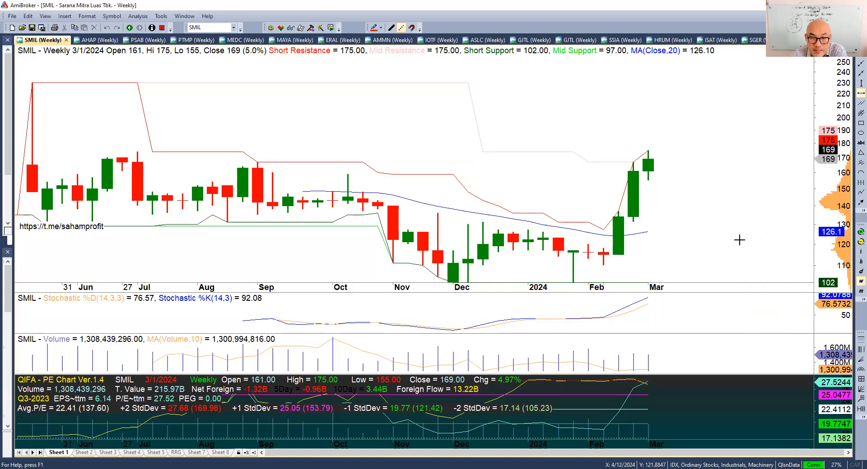
mouse_move(737, 215)
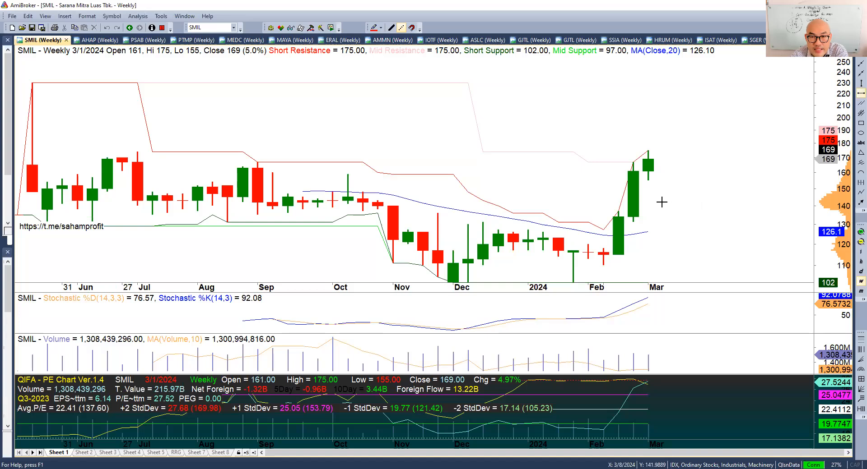
mouse_move(661, 202)
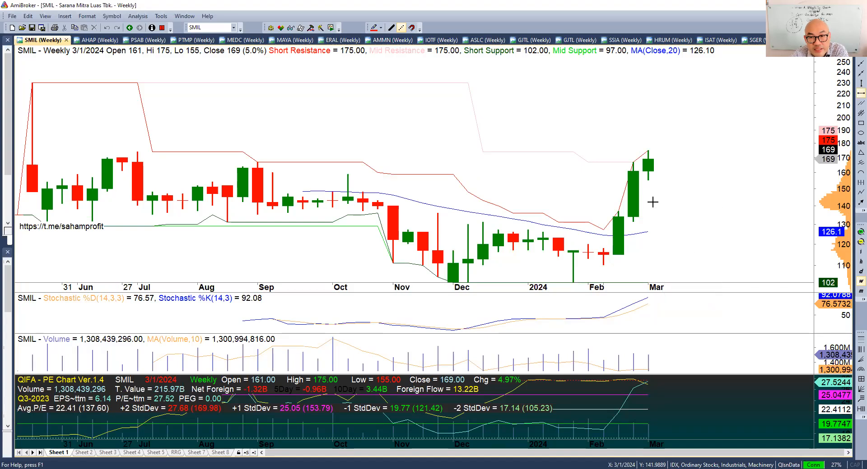
mouse_move(638, 192)
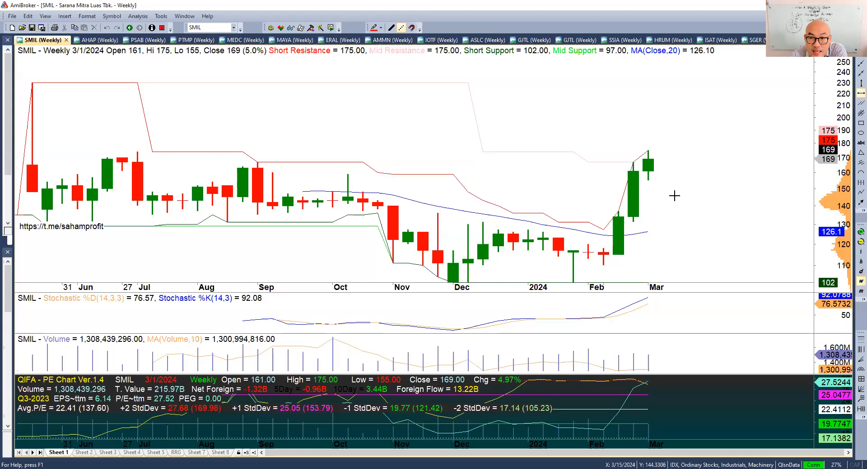
drag(662, 189, 664, 180)
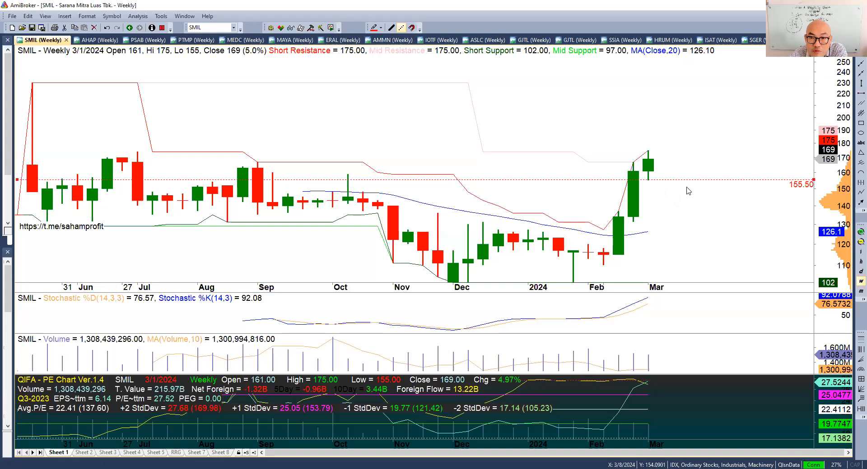
drag(652, 180, 651, 179)
click(411, 28)
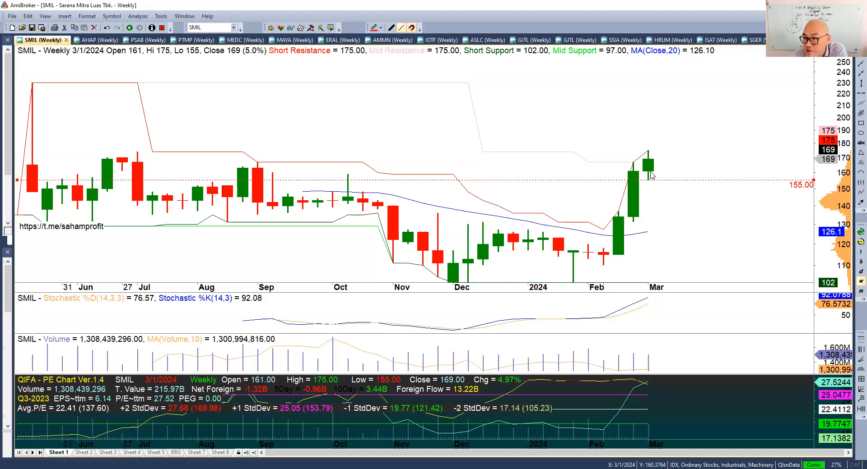
Draw a second horizontal line at 175.00, on the high of SMIL's latest weekly candle
mouse_move(651, 173)
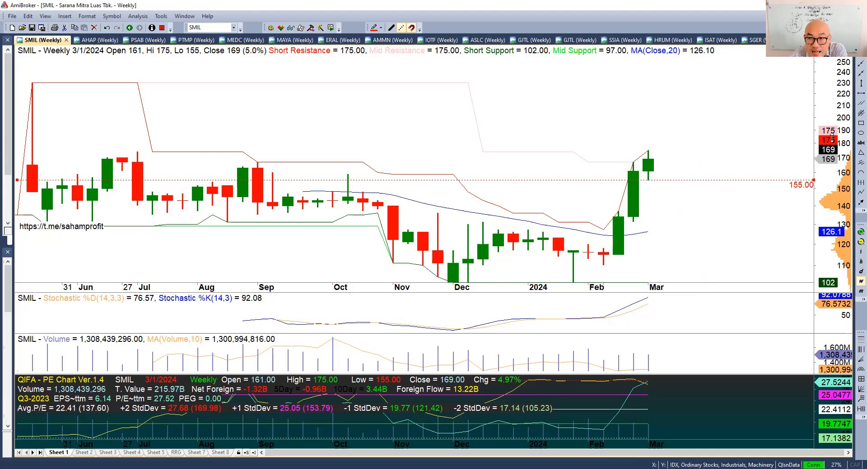
click(861, 94)
drag(646, 165, 649, 150)
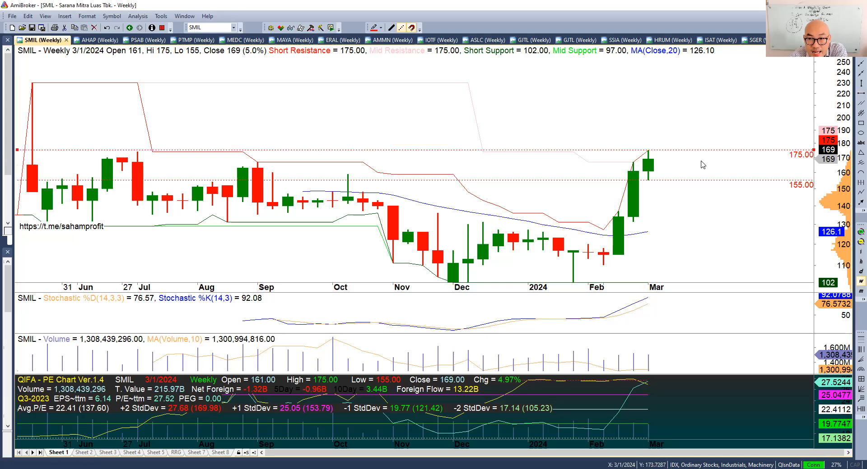
Examine SMIL's latest candle against its earlier highs and the price range above the 175.00 line
mouse_move(694, 177)
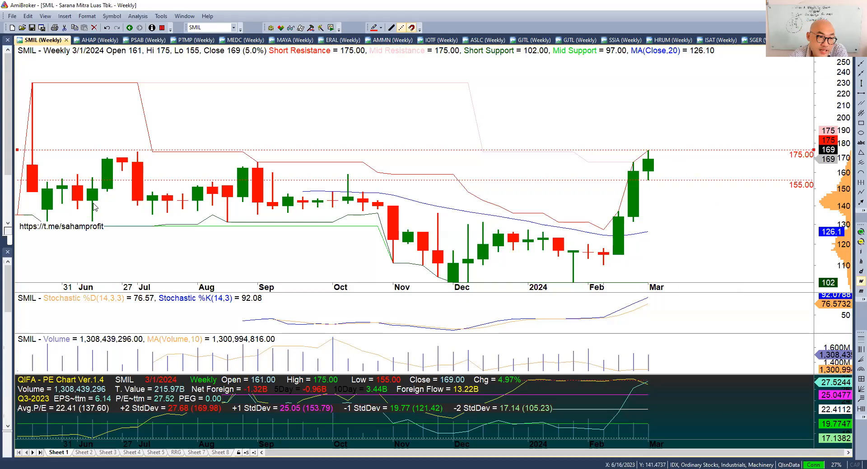
mouse_move(140, 167)
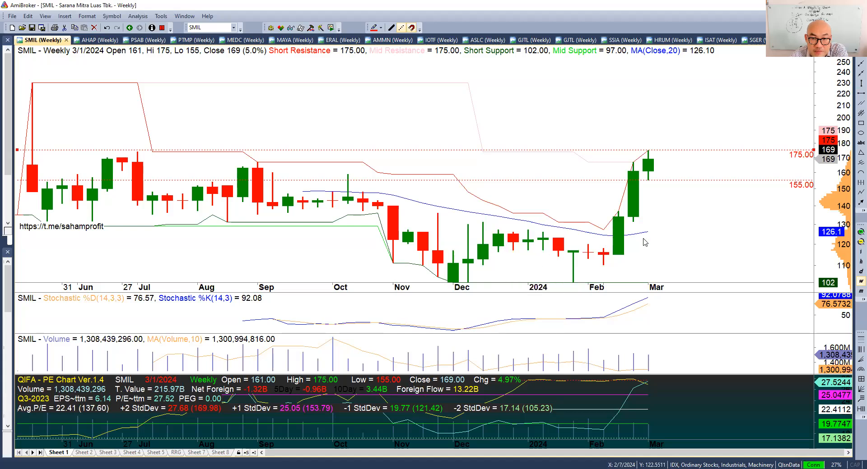
mouse_move(658, 163)
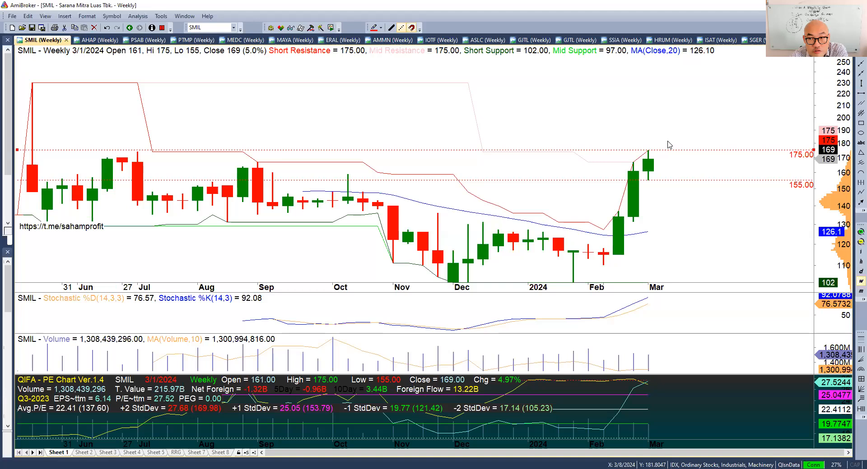
mouse_move(669, 144)
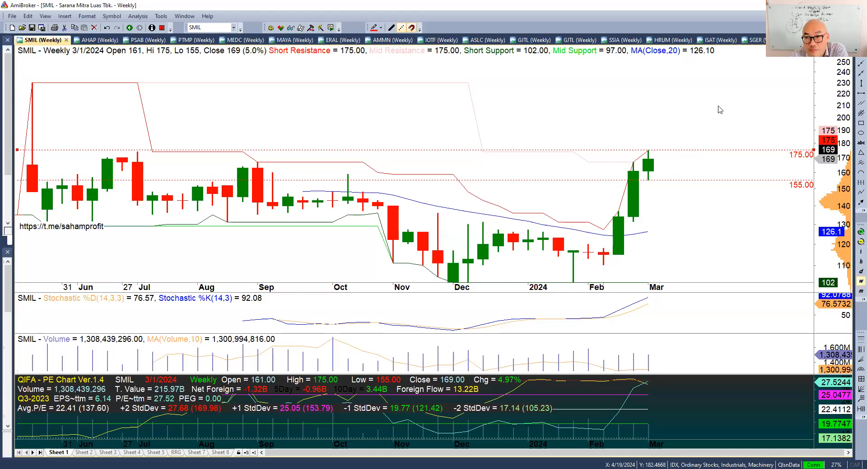
drag(827, 70, 827, 104)
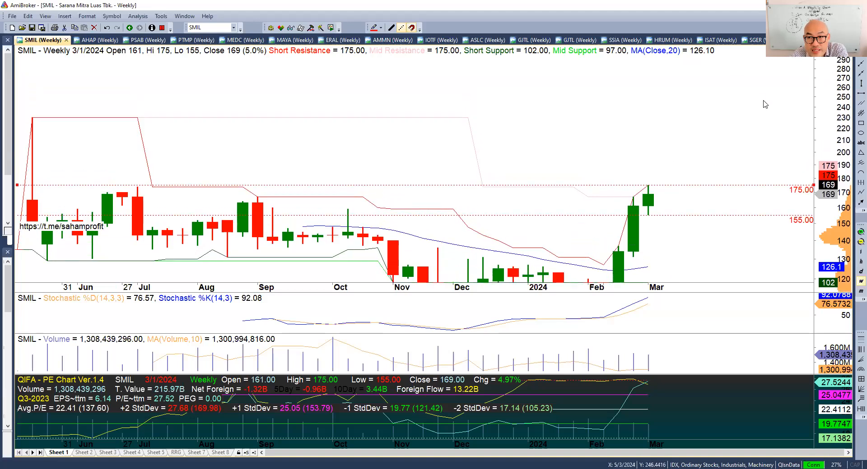
mouse_move(768, 94)
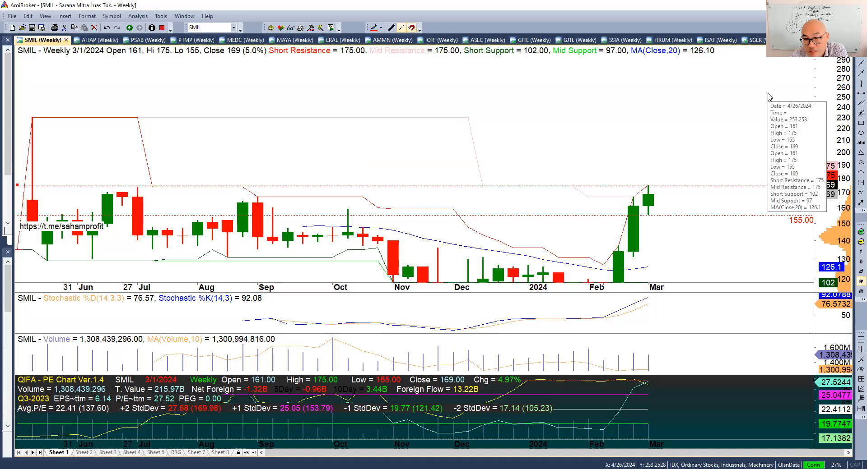
drag(832, 145, 832, 104)
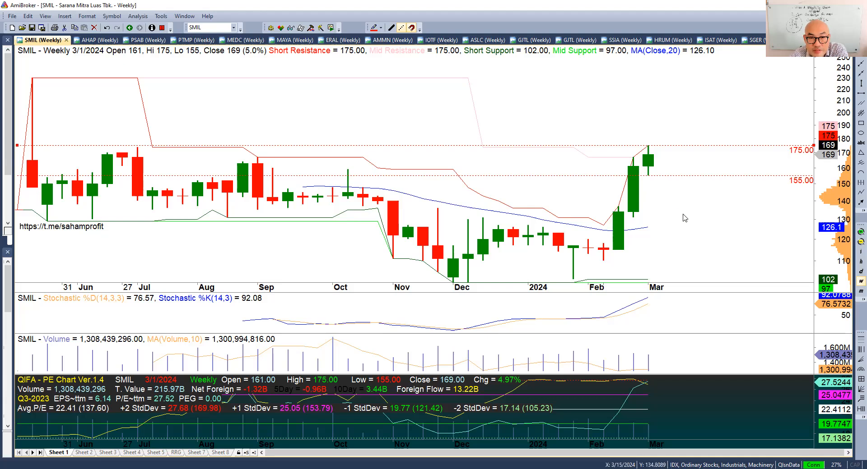
Open the AHAP weekly chart and inspect its most recent candles
click(81, 40)
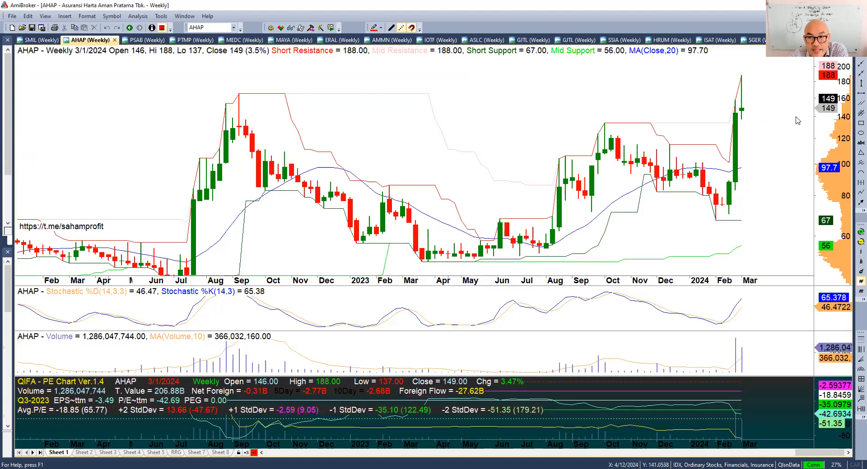
drag(834, 145, 833, 153)
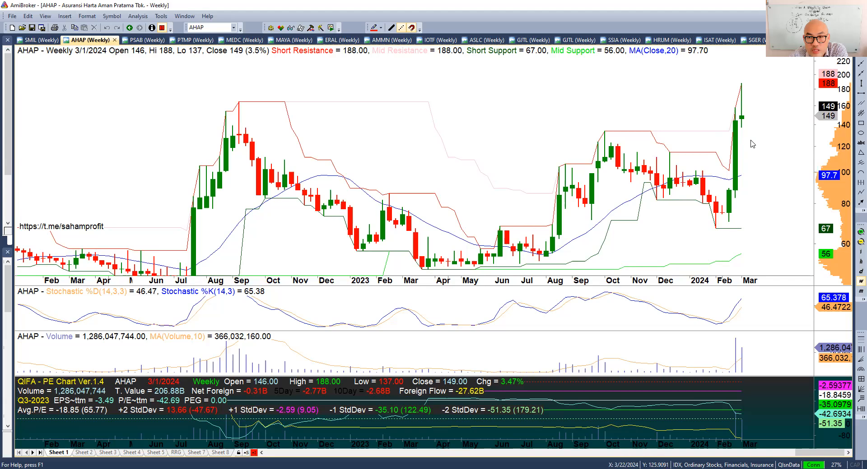
Draw a horizontal line at 134.00 on AHAP's weekly chart, on the late September 2023 high
mouse_move(775, 140)
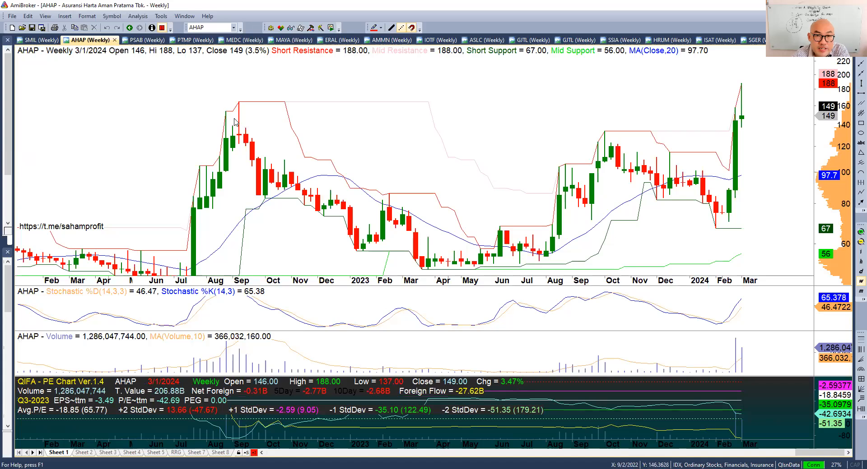
mouse_move(238, 116)
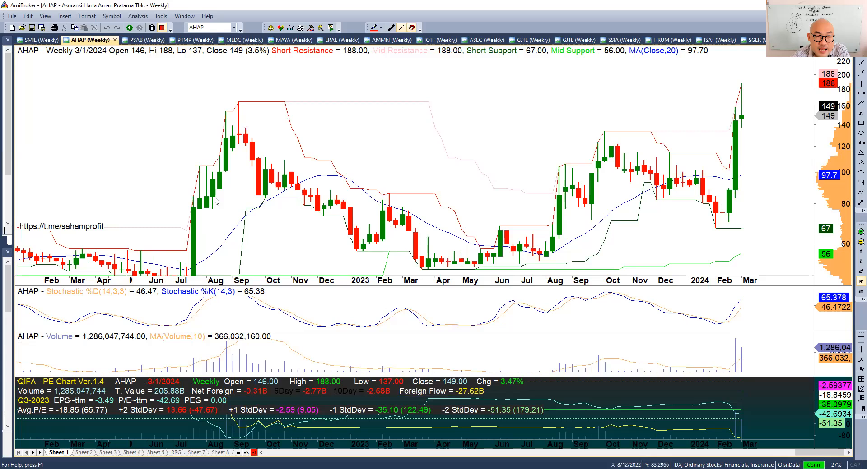
mouse_move(217, 215)
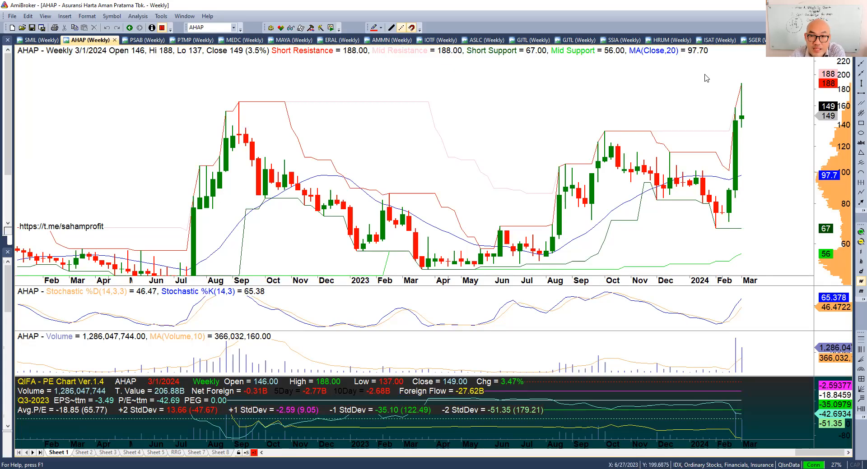
drag(596, 161, 603, 131)
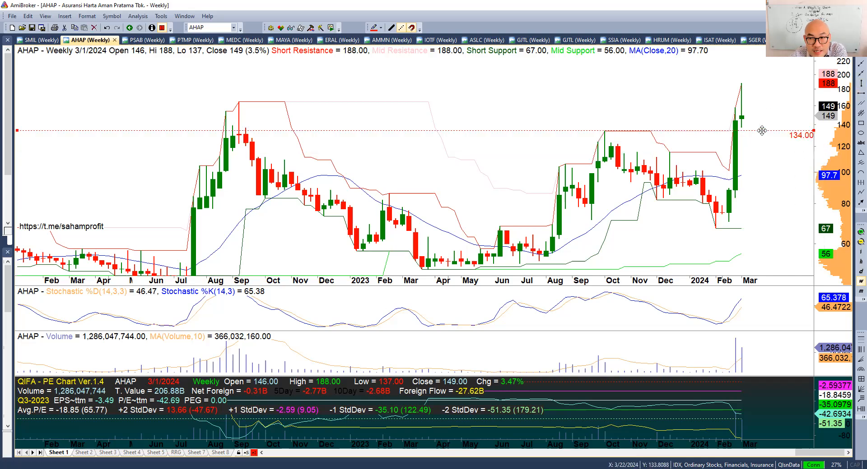
Draw a second horizontal line on the AHAP chart and set it at 158.00, the high of the previous weekly candle
click(861, 93)
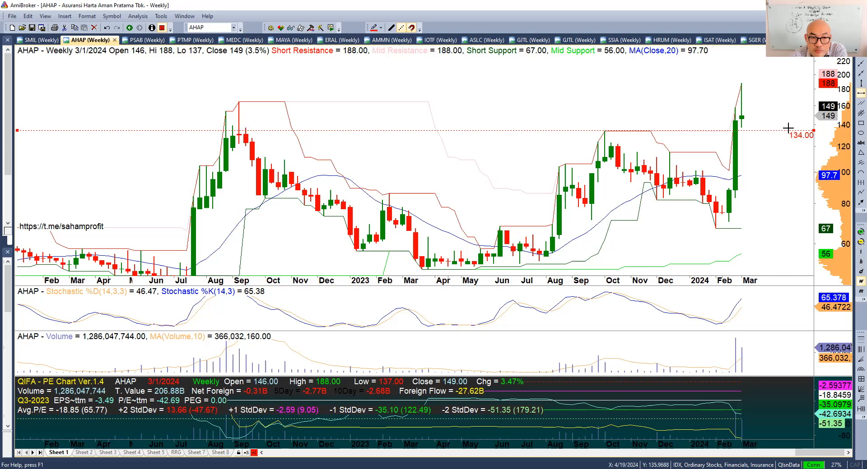
drag(291, 119, 239, 102)
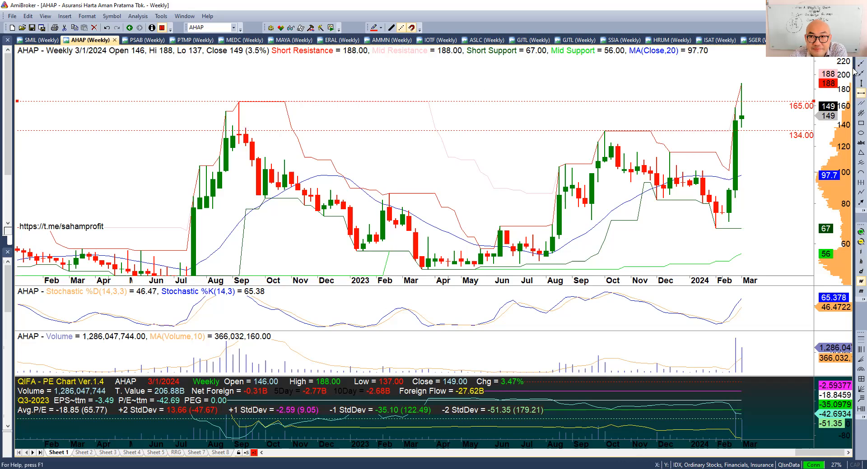
drag(766, 100, 762, 107)
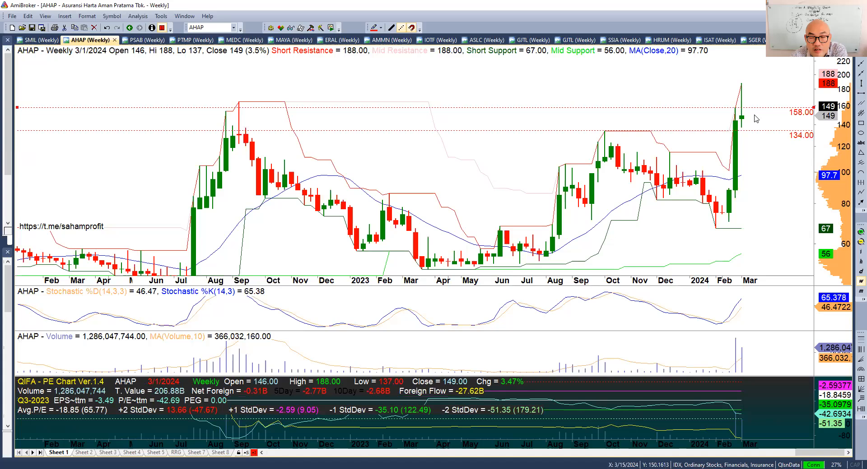
Draw a third horizontal line at 188.00, on the high of AHAP's latest weekly candle
click(861, 93)
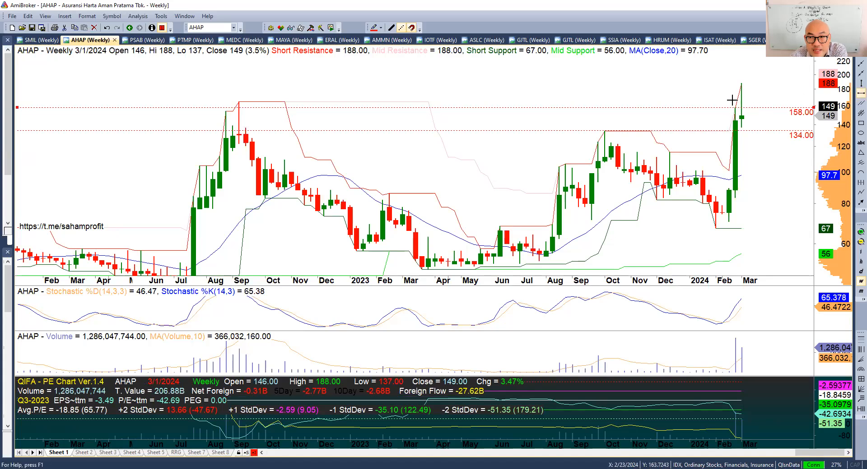
click(746, 82)
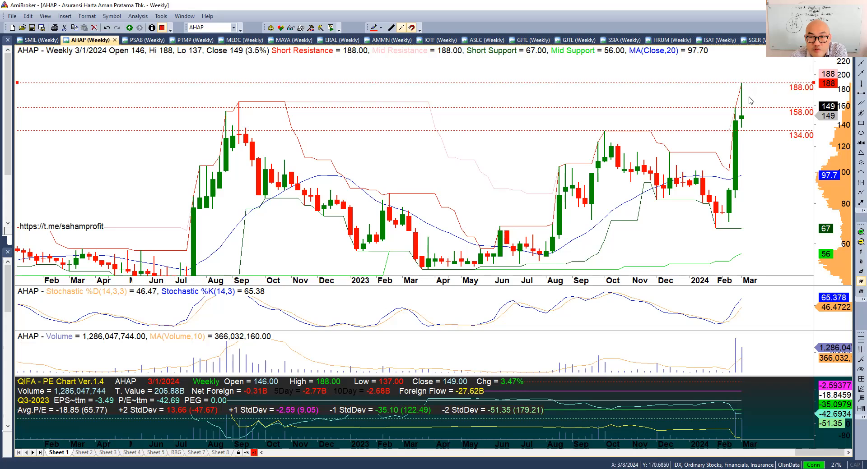
mouse_move(748, 100)
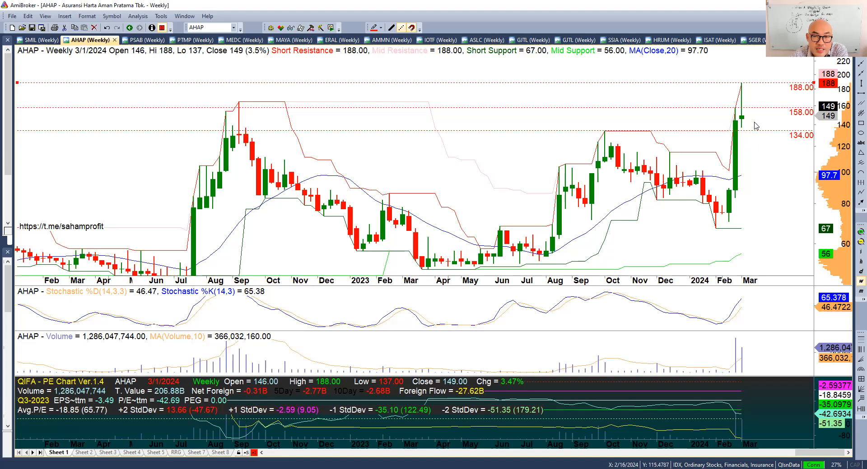
mouse_move(752, 123)
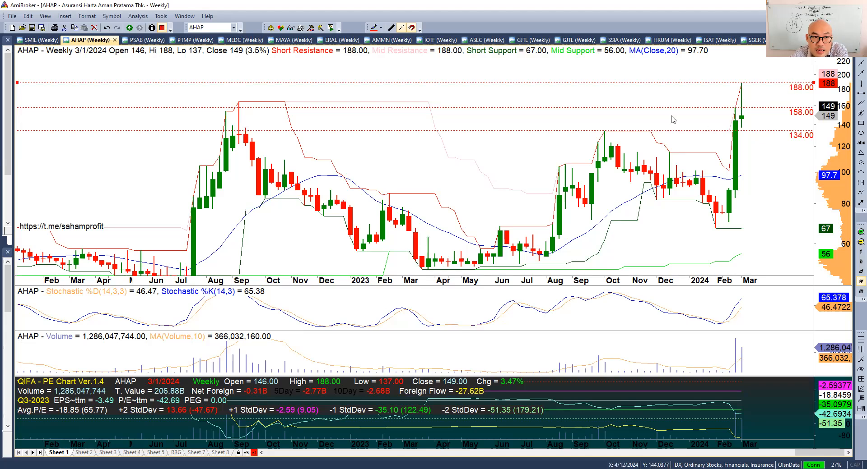
Open the PSAB weekly chart and inspect its candles from January to March 2024
click(142, 39)
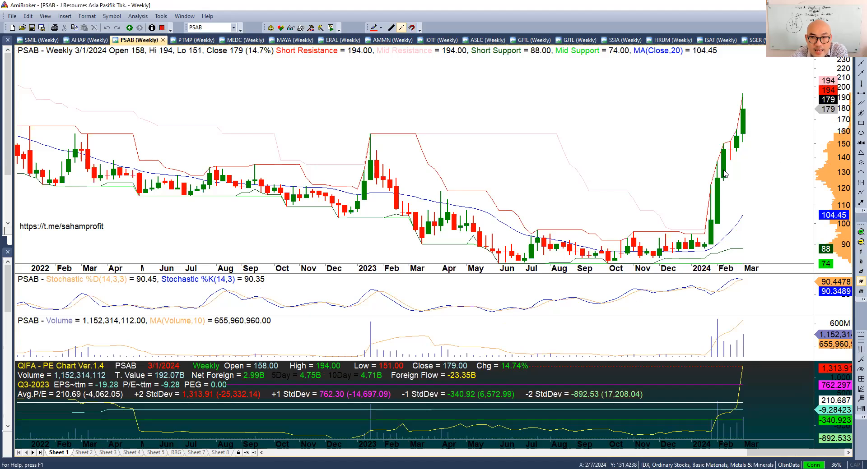
mouse_move(724, 174)
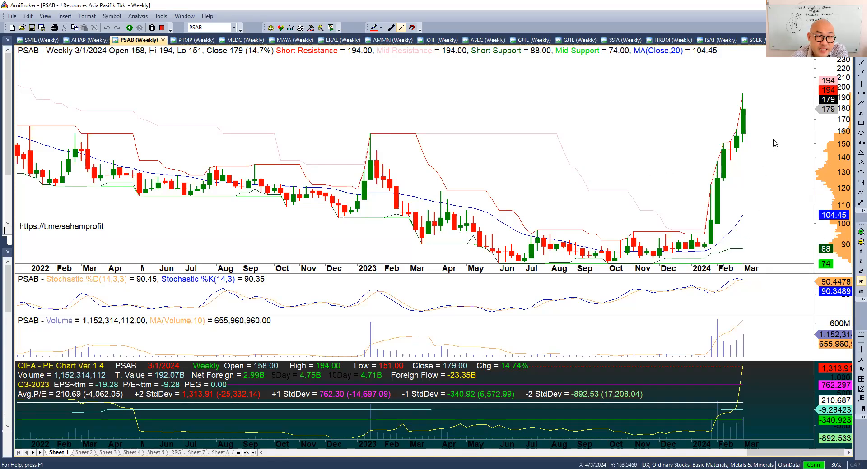
mouse_move(775, 143)
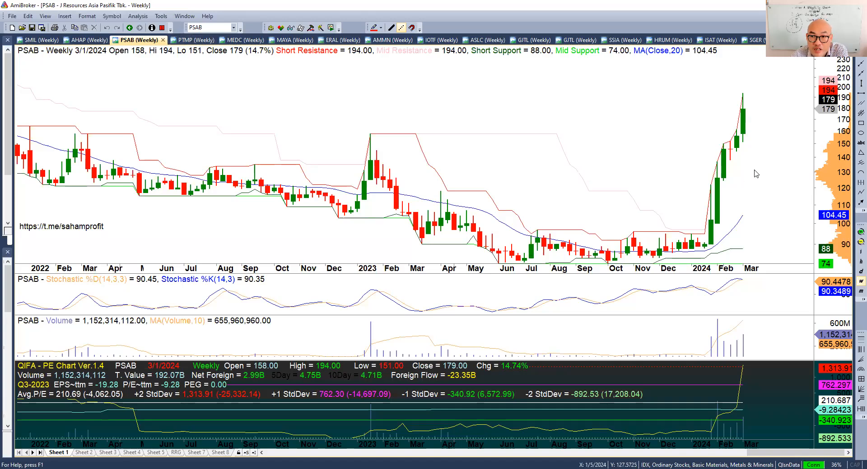
Open the PTMP weekly chart, inspect the 2/2/2024 candle's values and expose the price range above the 370.00 line
click(200, 41)
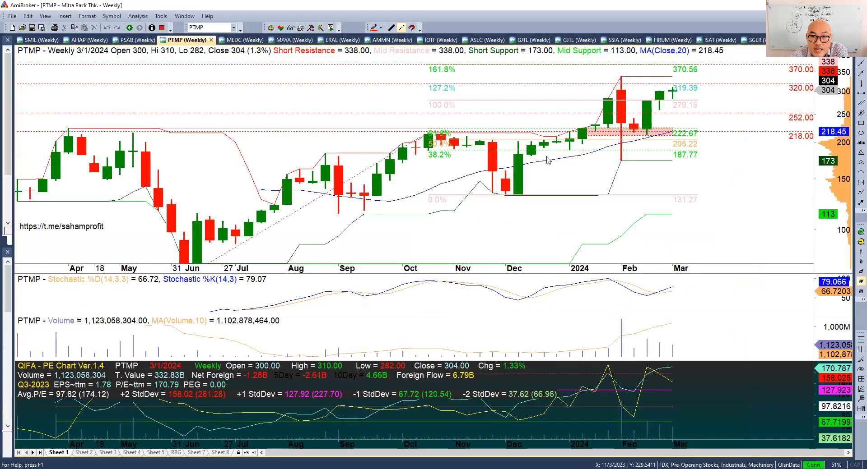
drag(838, 162, 838, 184)
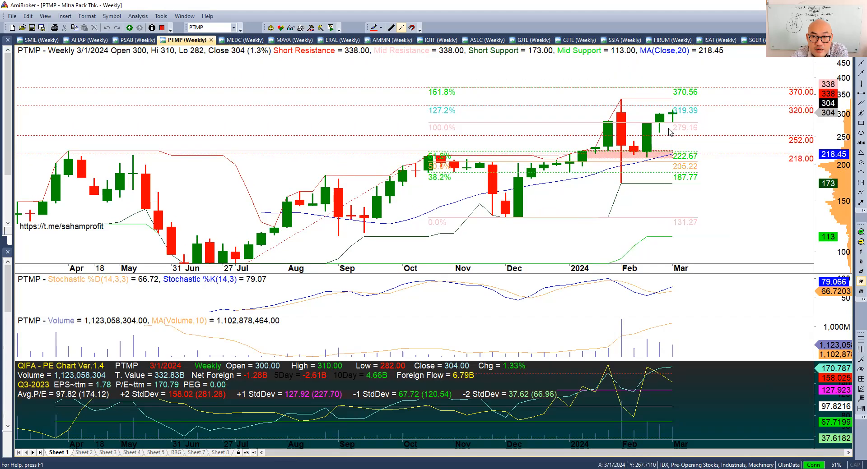
mouse_move(621, 118)
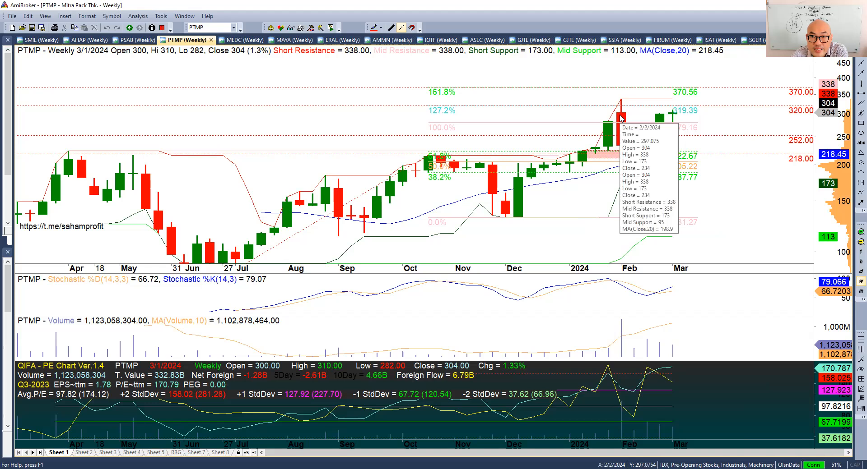
drag(846, 156, 845, 183)
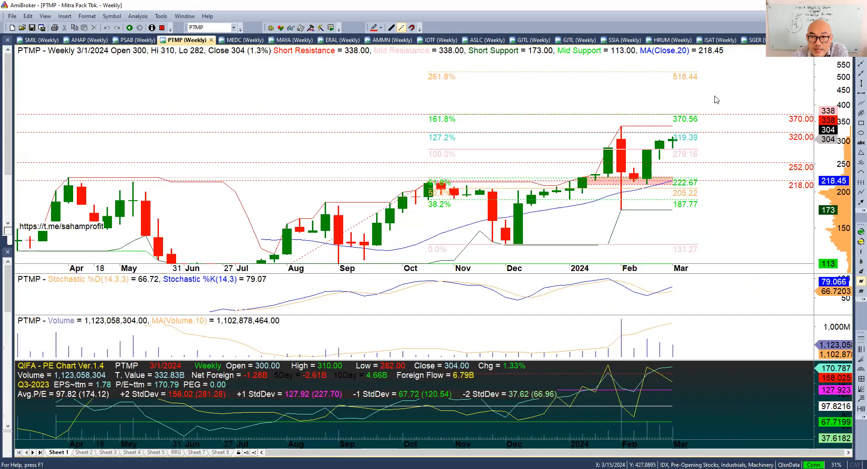
Draw a horizontal line above PTMP's 370.00 line, set it to exactly 500.00, and review the recent candles against the levels
click(861, 92)
click(783, 80)
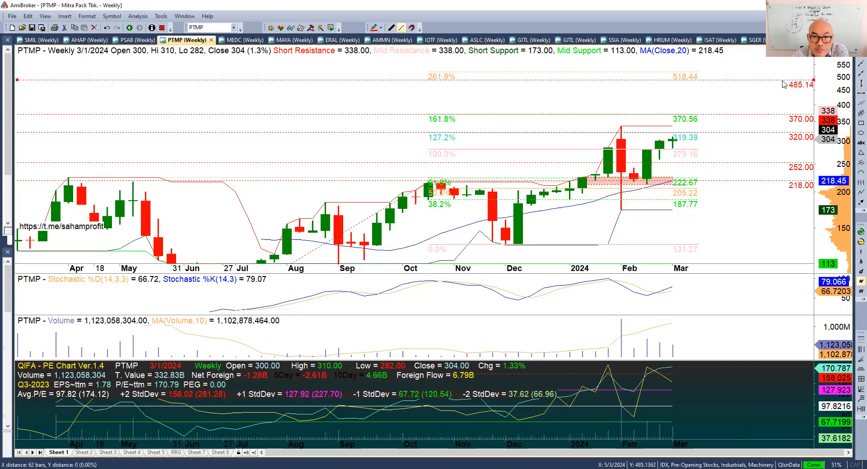
double_click(783, 84)
text(500)
key(Return)
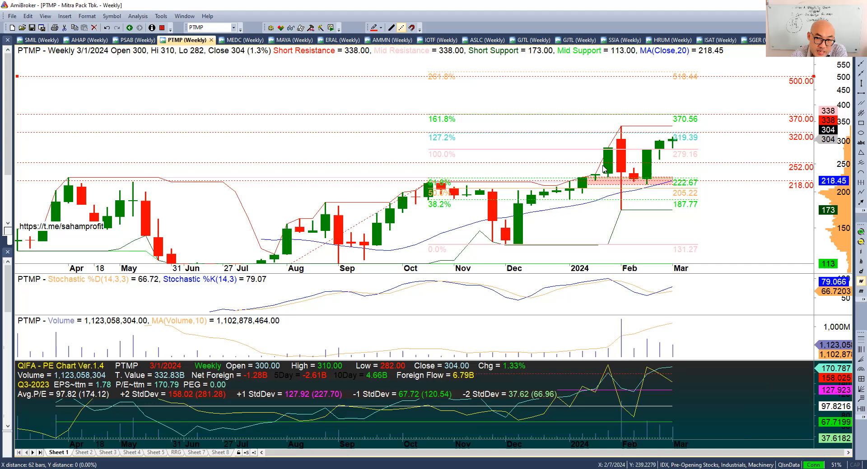
mouse_move(693, 130)
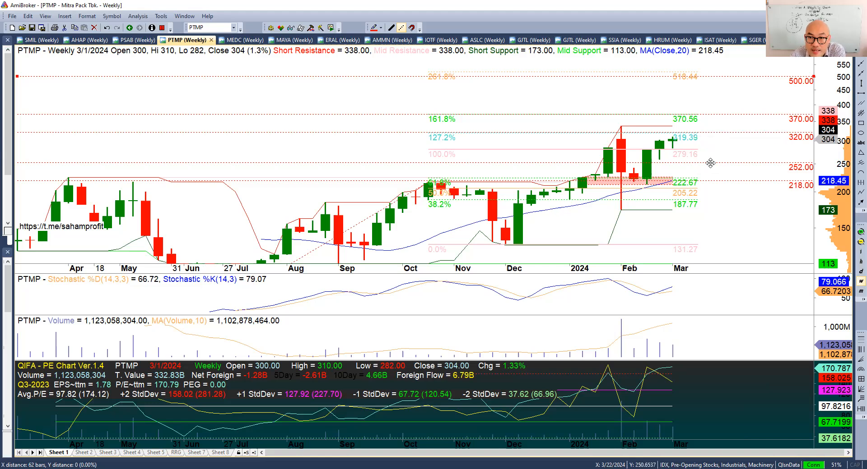
mouse_move(710, 162)
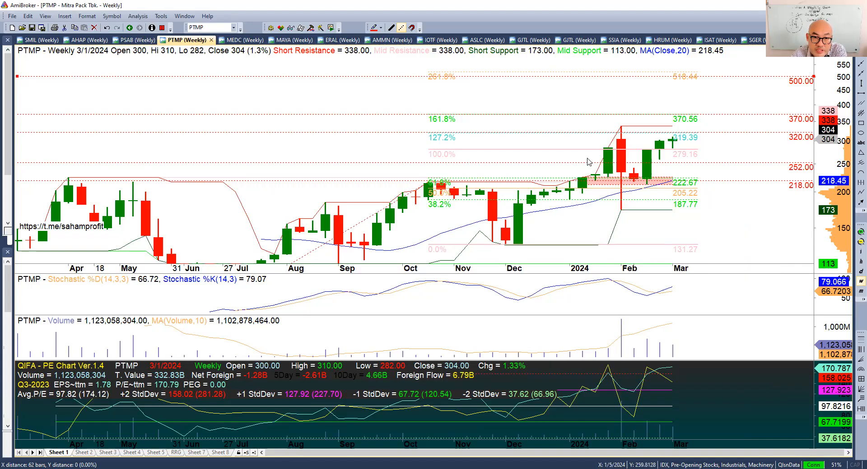
drag(847, 208, 846, 183)
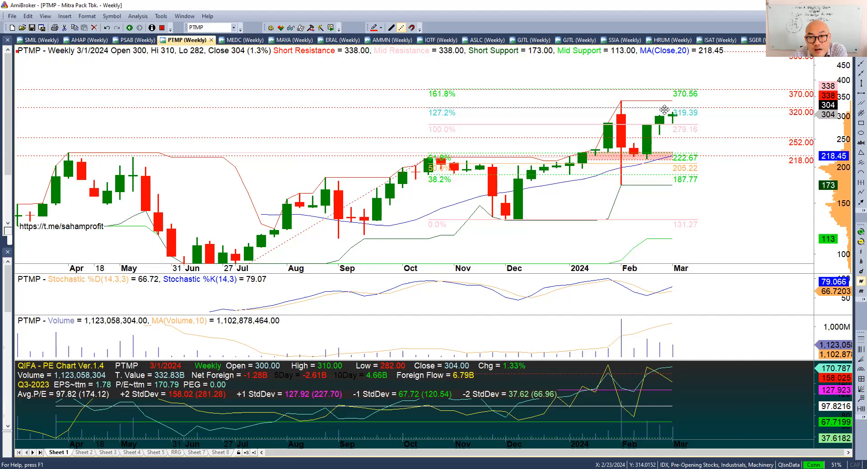
Open the MEDC weekly chart and draw an arc from the January 2024 high to below the latest candle
click(238, 42)
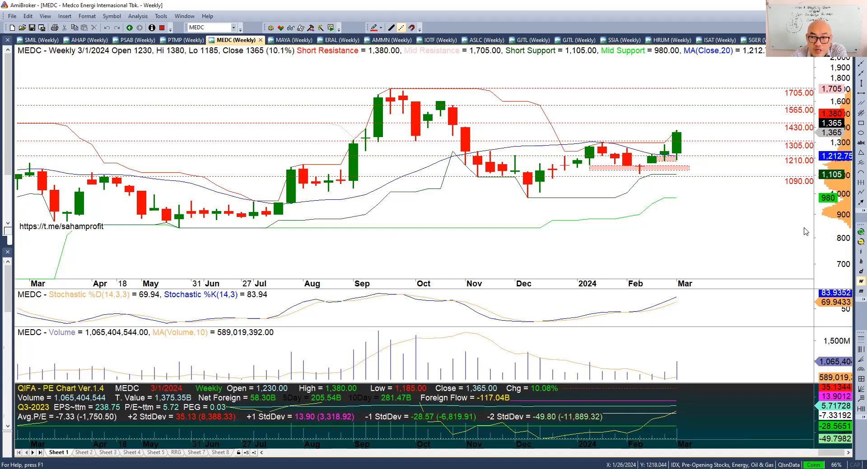
click(860, 173)
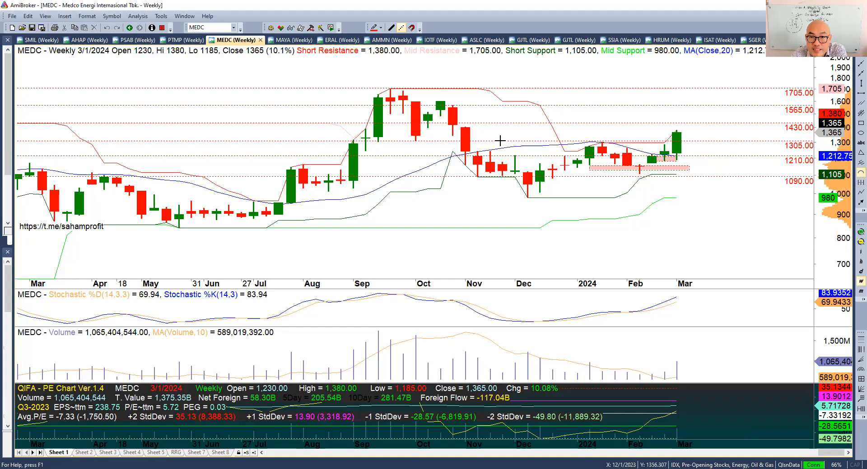
drag(602, 142, 678, 172)
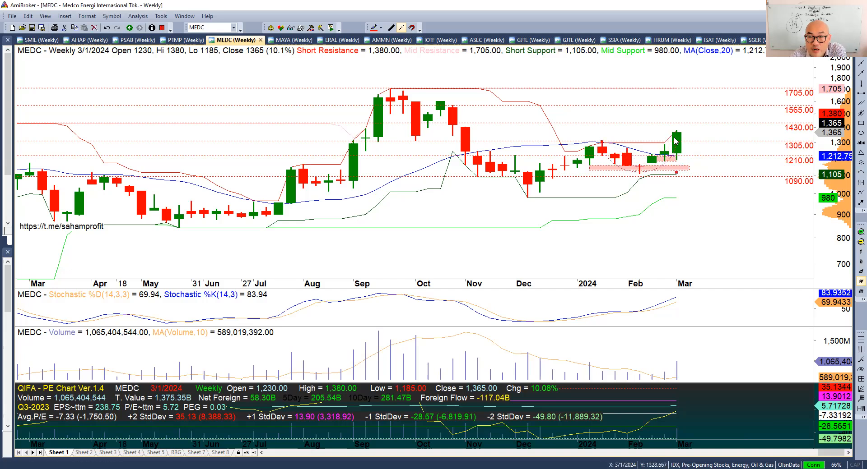
mouse_move(675, 140)
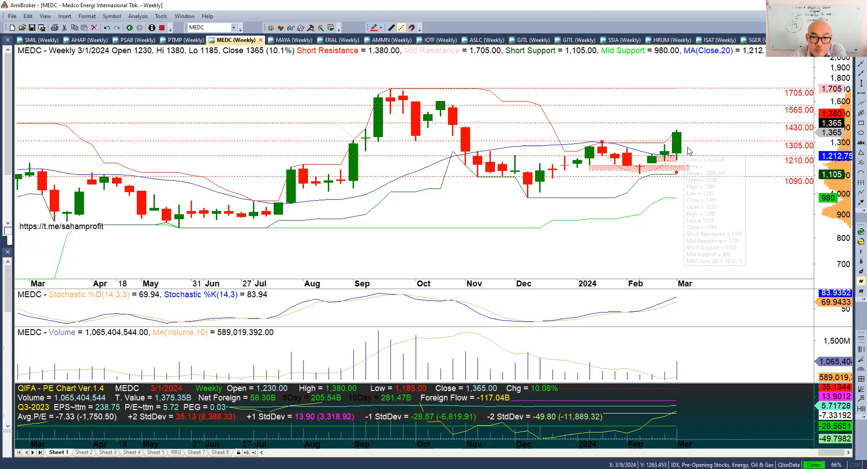
mouse_move(682, 136)
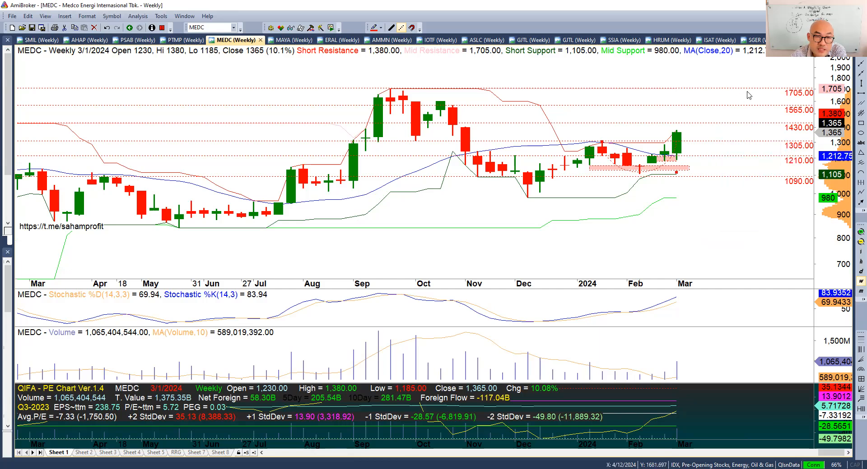
Open the MAYA weekly chart and inspect its candles since the sharp fall in early 2024
click(295, 40)
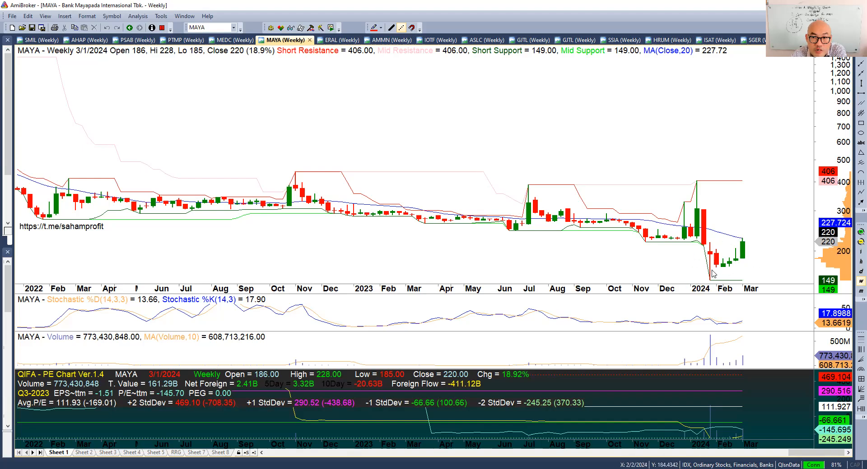
mouse_move(733, 237)
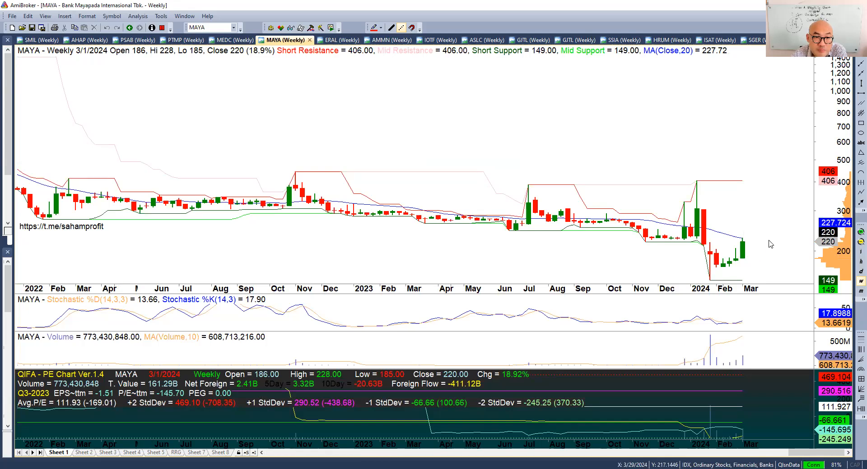
Open the ERAL weekly chart and draw a horizontal line at 350.00, on the late November 2023 high
click(339, 39)
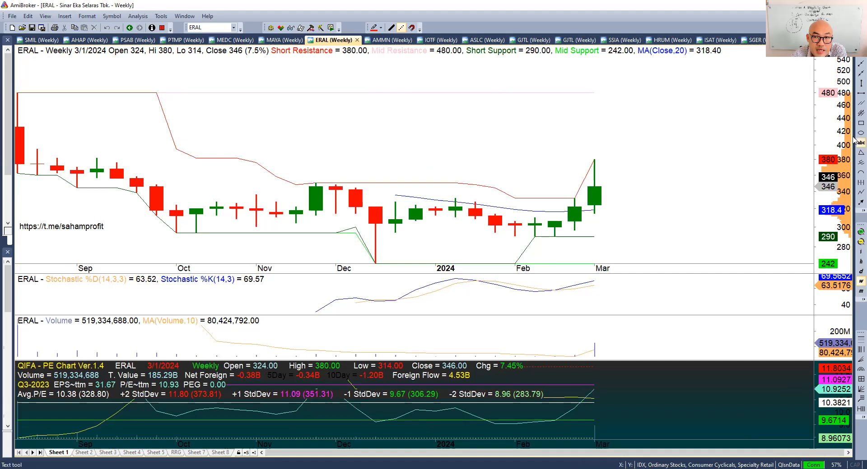
click(861, 93)
click(319, 182)
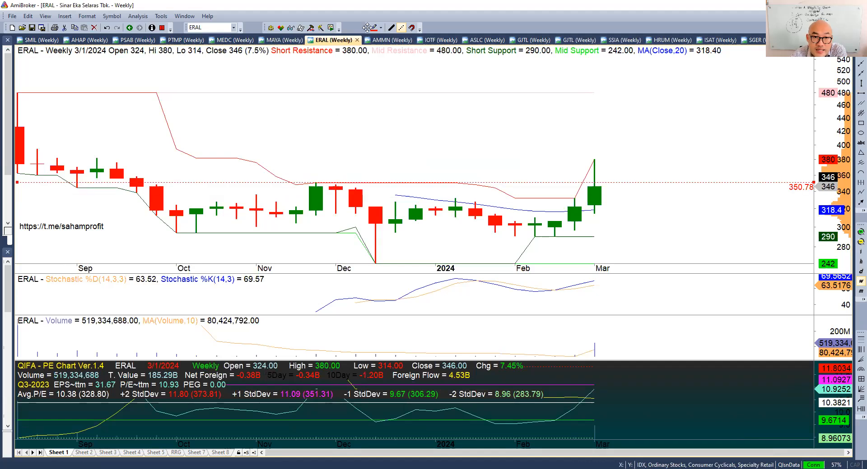
drag(315, 183, 330, 191)
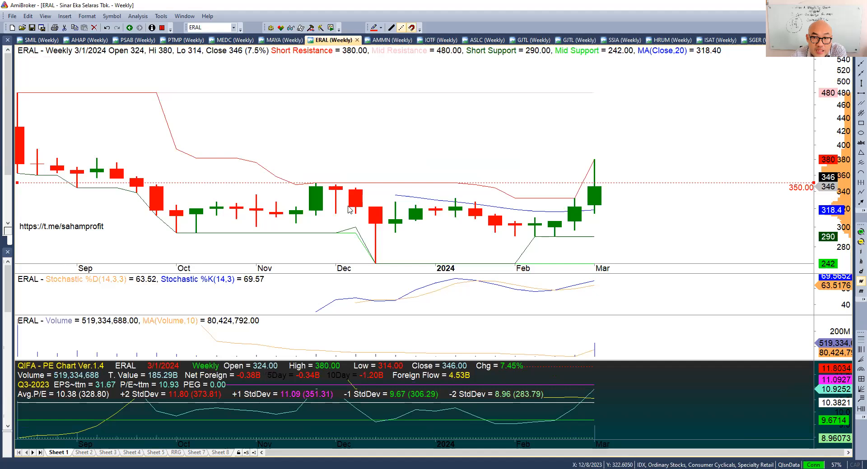
mouse_move(585, 166)
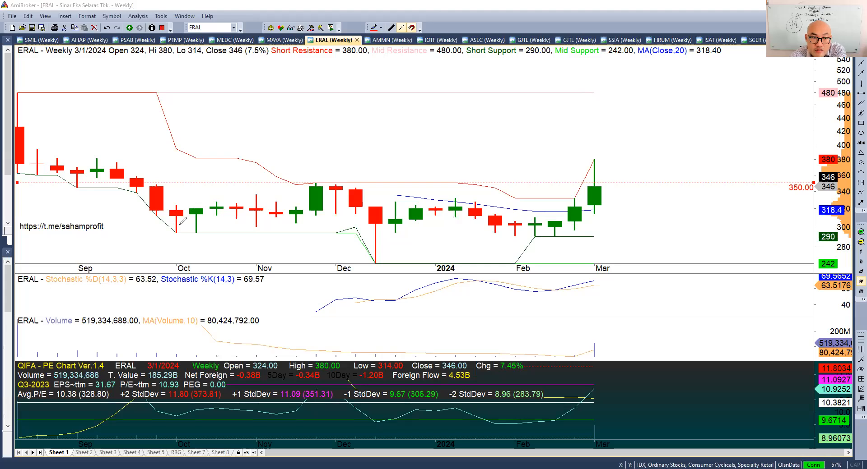
Sketch freehand waves over ERAL's candles from October past March, and a support line beneath them near 300
mouse_move(178, 226)
mouse_down()
mouse_move(380, 221)
mouse_move(420, 188)
mouse_move(542, 209)
mouse_up()
mouse_move(608, 220)
mouse_down()
mouse_move(625, 199)
mouse_move(736, 219)
mouse_move(767, 196)
mouse_up()
drag(314, 240, 822, 227)
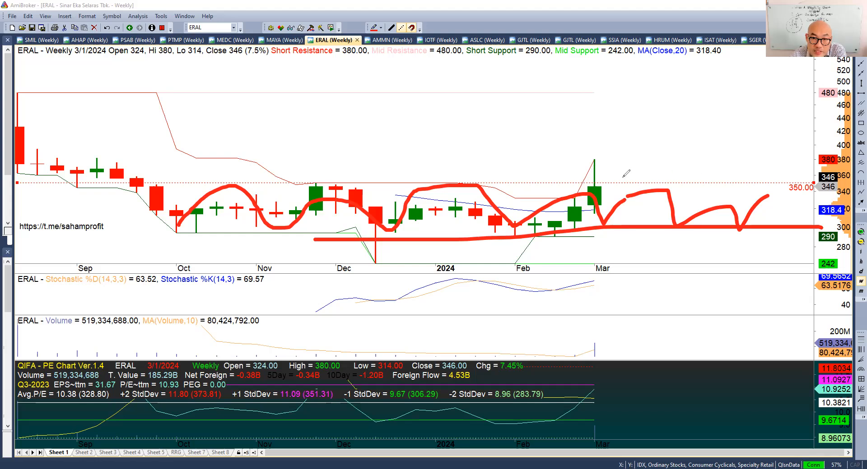
Sketch a freehand upward arrow from ERAL's latest candle, a sideways wave past March, and a resistance line near 480
drag(611, 181, 654, 163)
mouse_move(640, 159)
mouse_down()
mouse_move(650, 169)
mouse_move(637, 233)
mouse_move(677, 192)
mouse_move(714, 235)
mouse_move(784, 236)
mouse_up()
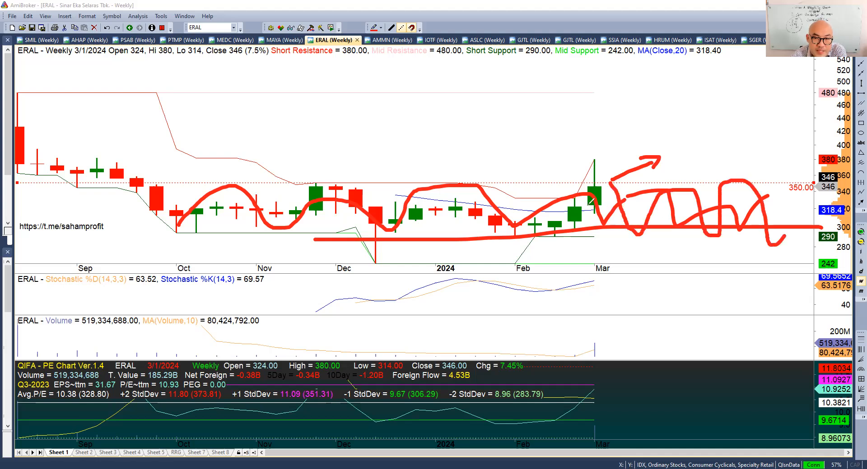
mouse_move(595, 182)
mouse_down()
mouse_move(652, 156)
mouse_move(666, 161)
mouse_up()
drag(819, 88, 519, 90)
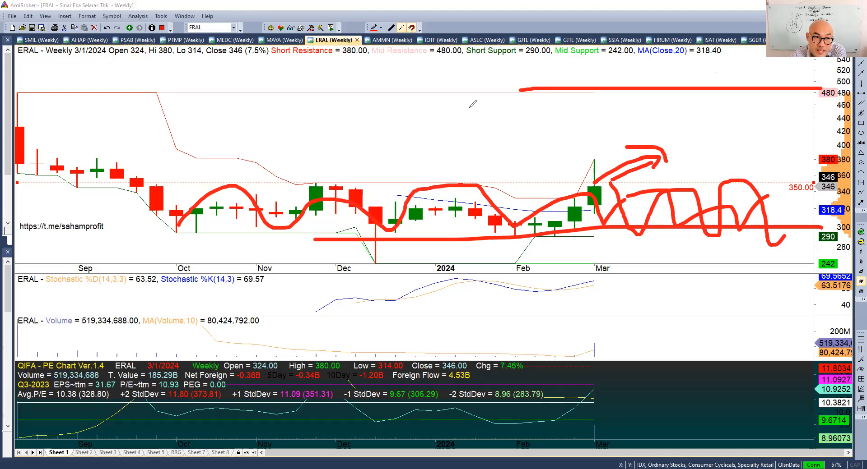
Erase the freehand sketches, mark ticks beneath ERAL's last three weekly candles, and clear those marks as well
click(58, 293)
mouse_move(549, 246)
mouse_down()
mouse_move(582, 237)
mouse_move(615, 211)
mouse_up()
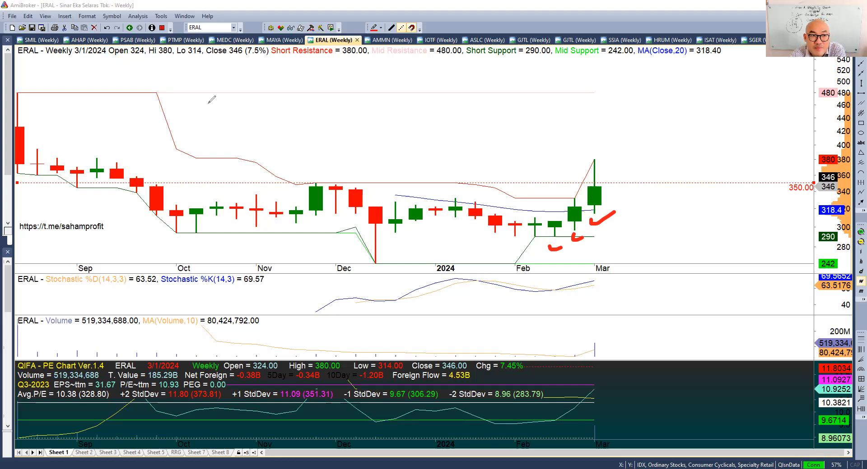
click(31, 292)
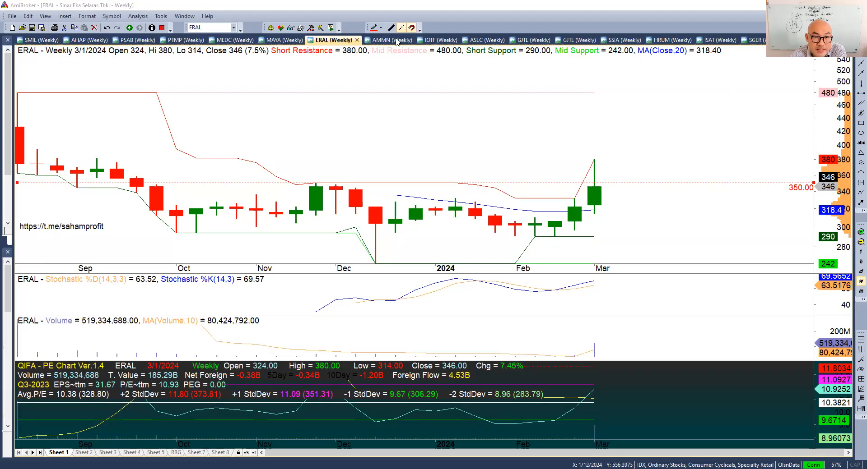
Open the AMMN weekly chart and inspect the latest candle and the price area above the 9500.00 line
click(386, 41)
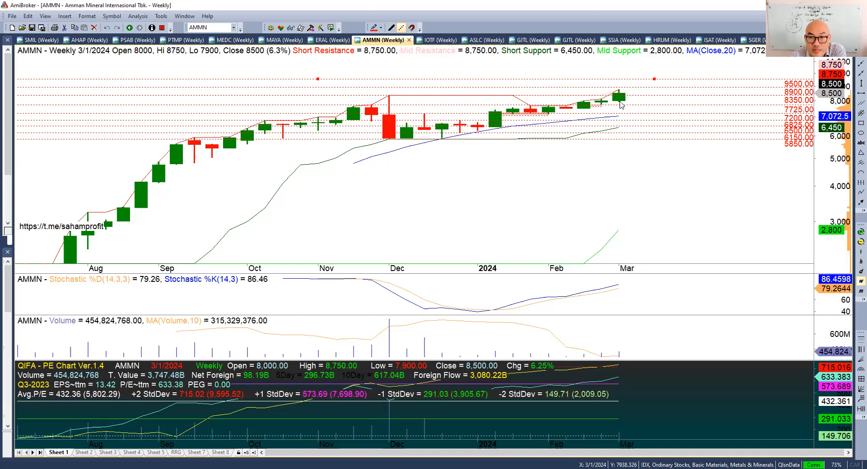
mouse_move(621, 105)
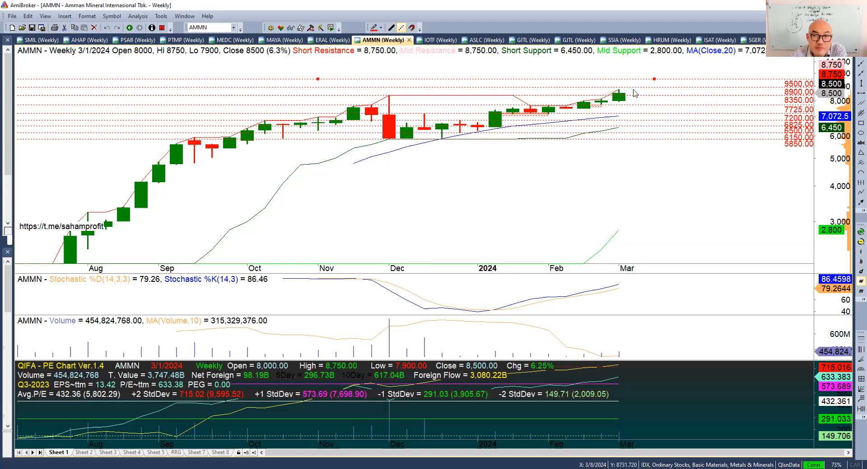
mouse_move(673, 85)
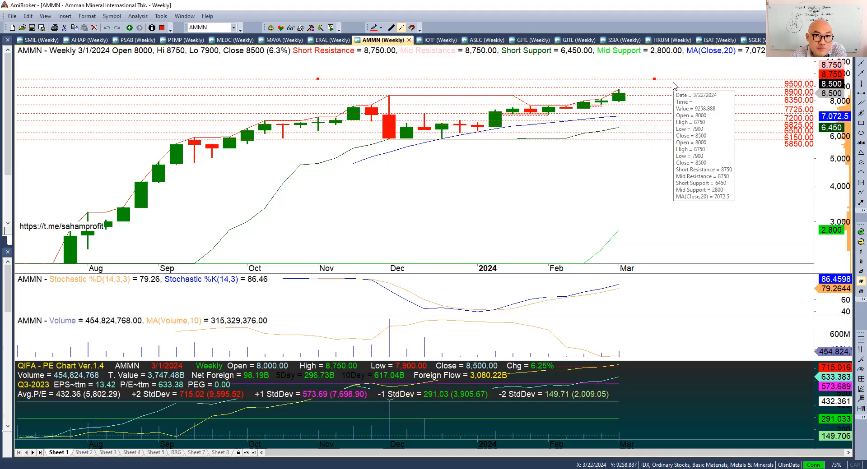
mouse_move(834, 135)
mouse_down()
mouse_move(832, 174)
mouse_move(826, 144)
mouse_up()
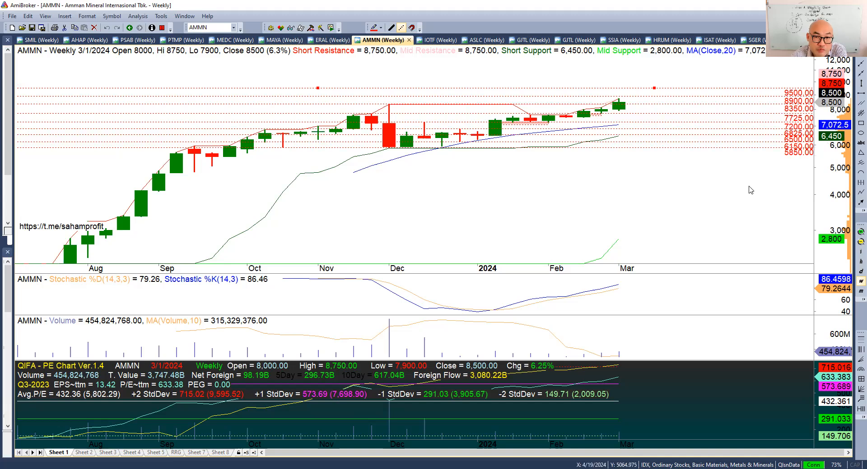
drag(833, 162, 833, 170)
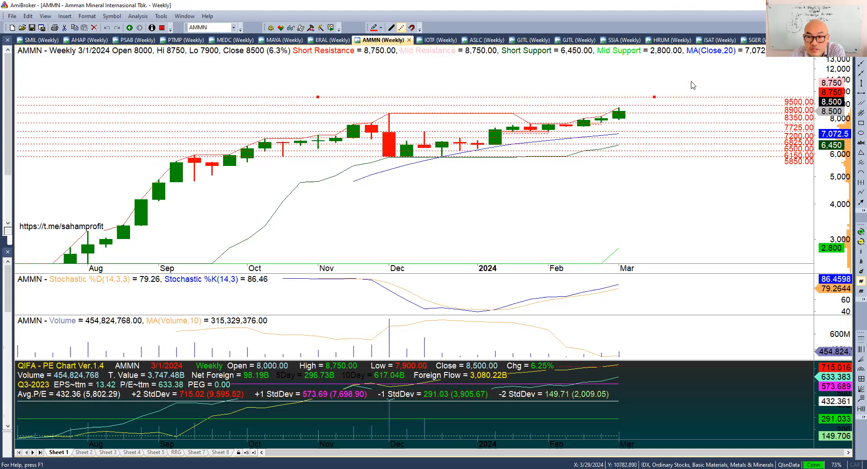
mouse_move(697, 79)
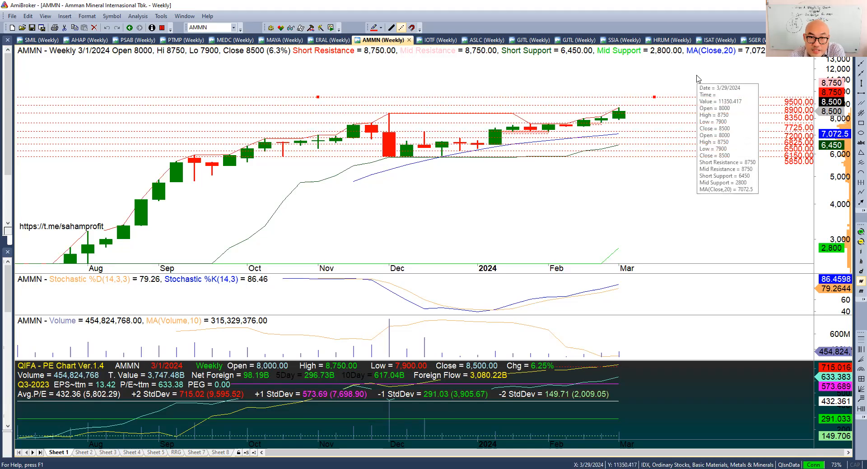
Review the weekly charts of IOTF, ASLC and GJTL in turn, examining GJTL's latest candle against its marked levels
click(429, 41)
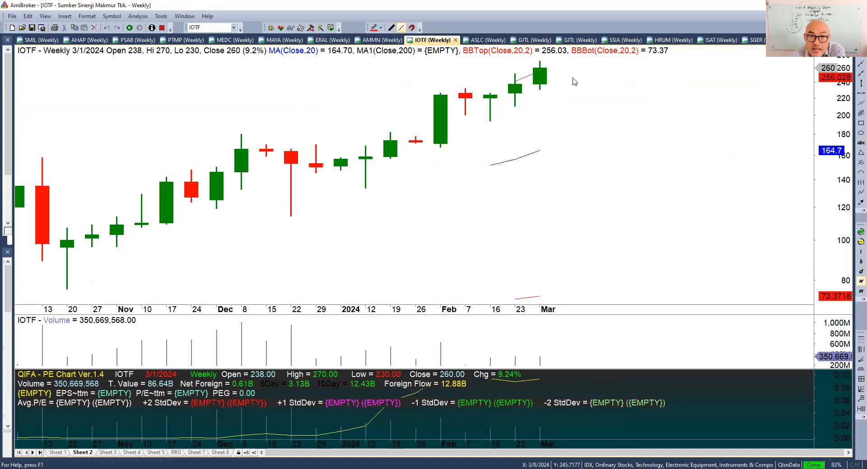
click(487, 41)
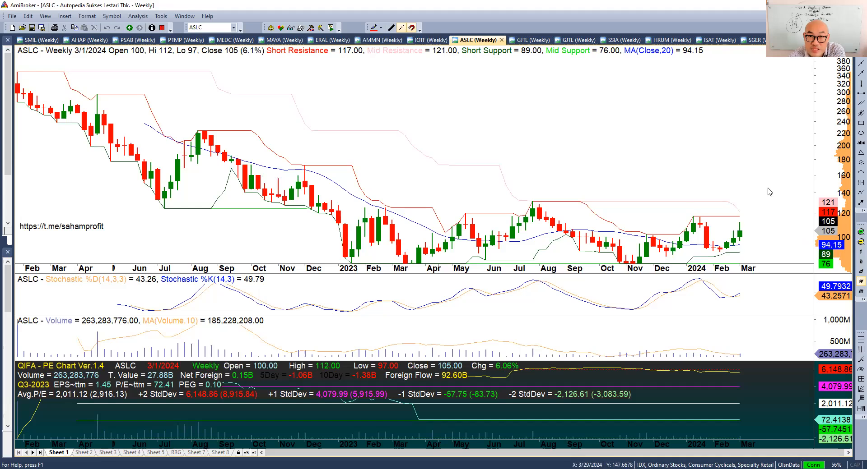
click(537, 42)
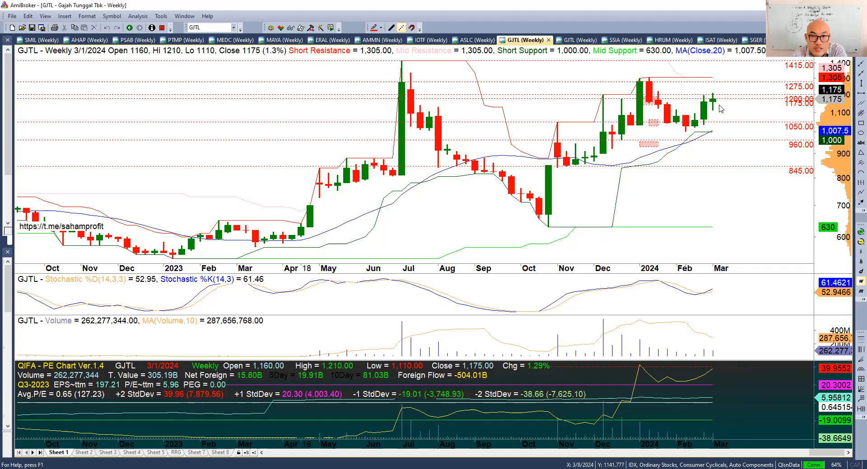
mouse_move(719, 109)
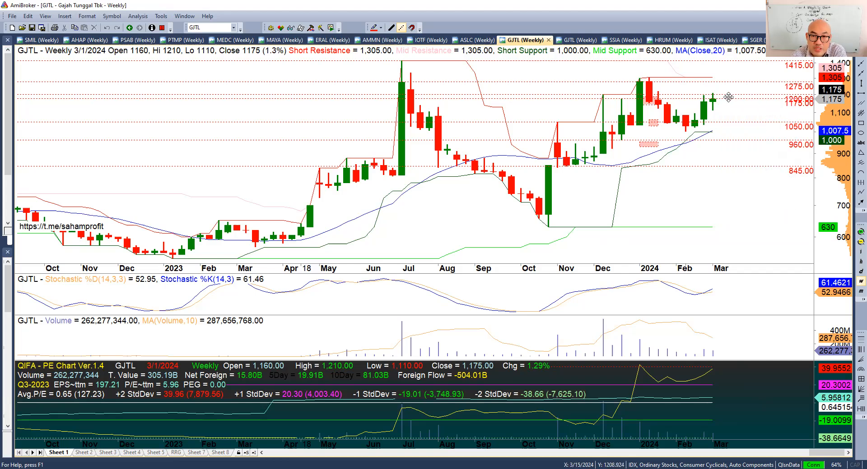
Open the SSIA weekly chart and examine the latest candle with more room above it
click(625, 40)
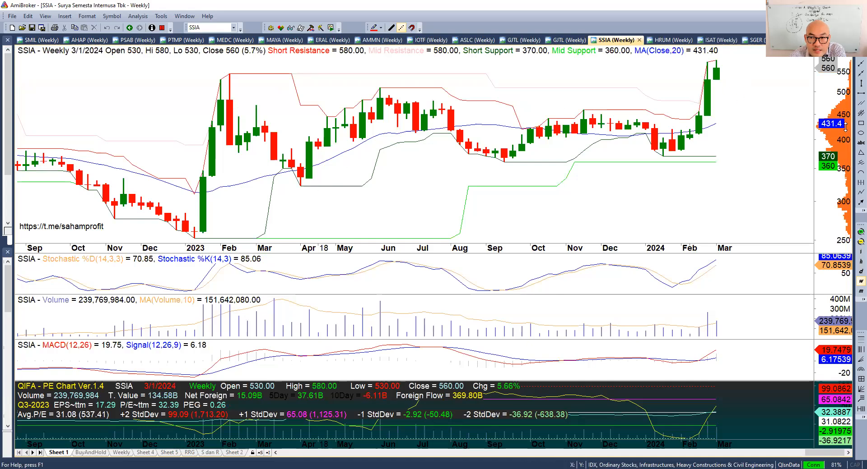
scroll(769, 126, up, 3)
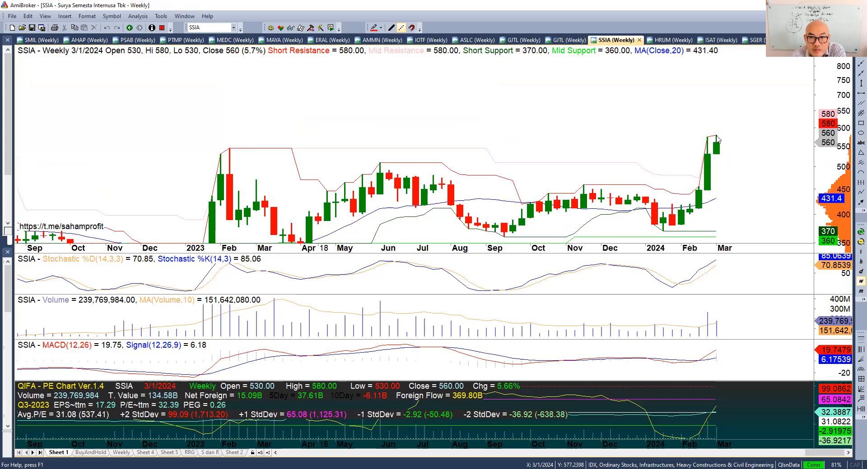
mouse_move(716, 139)
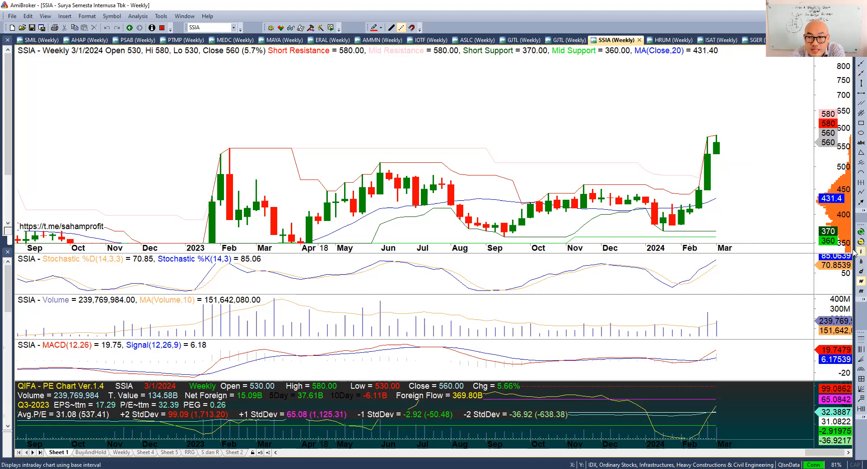
Switch SSIA to the monthly interval and examine its price history back to 2007, including the 2013 peak, and the years since 2015
click(861, 291)
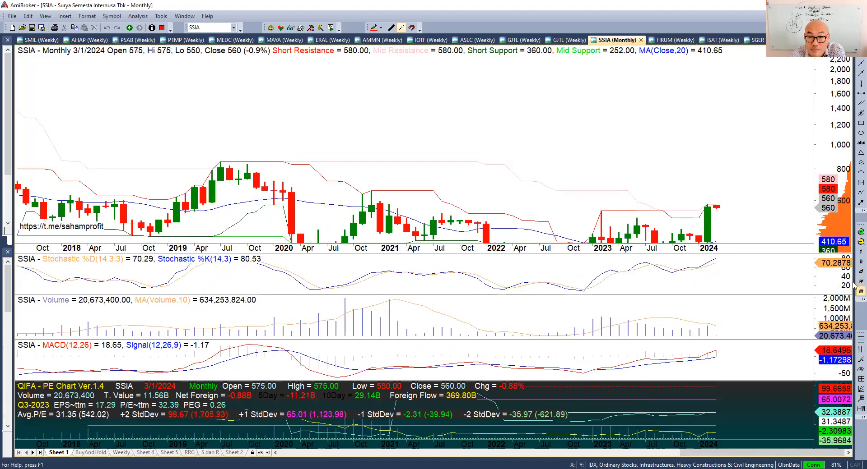
click(854, 244)
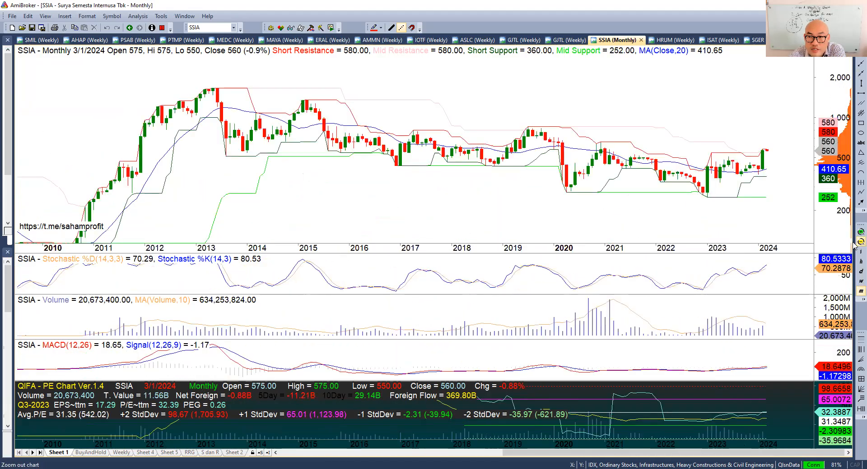
click(854, 244)
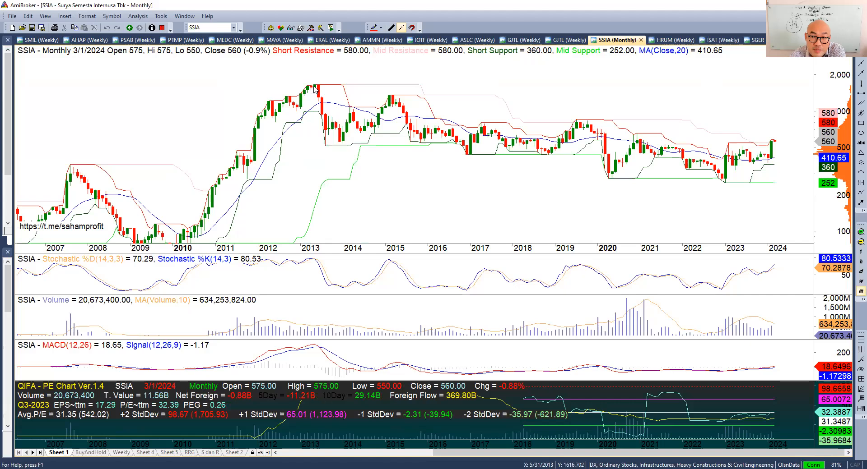
mouse_move(315, 89)
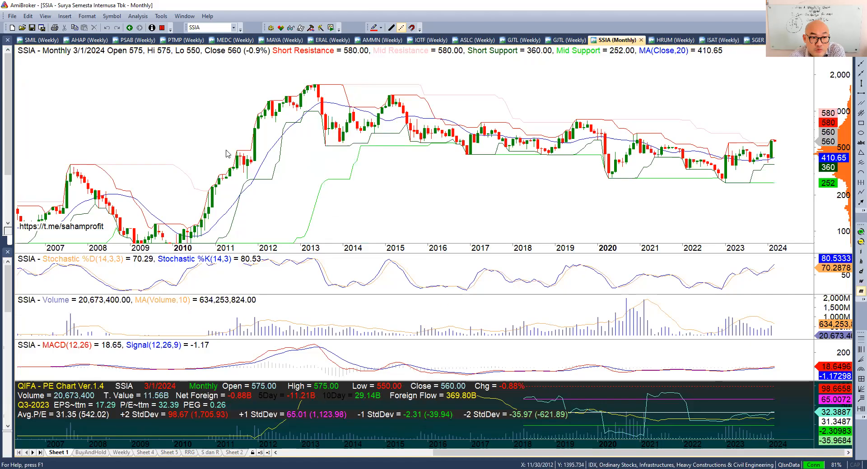
mouse_move(183, 240)
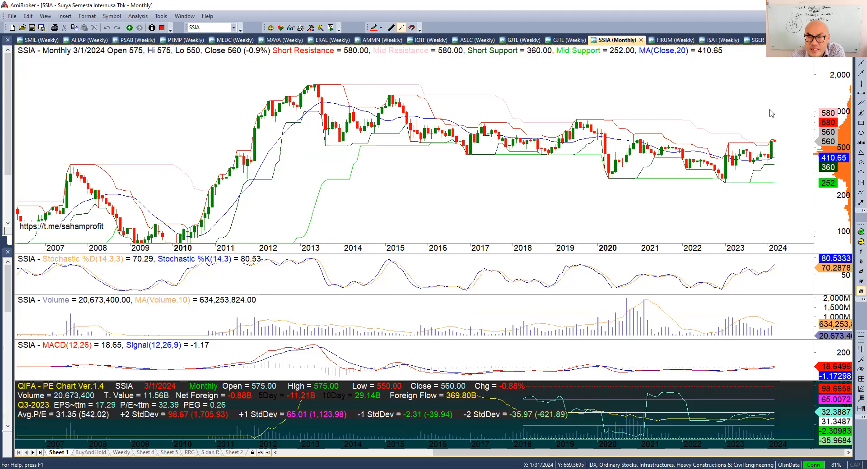
click(860, 232)
click(860, 232)
click(861, 232)
click(861, 232)
click(861, 232)
drag(816, 185, 839, 120)
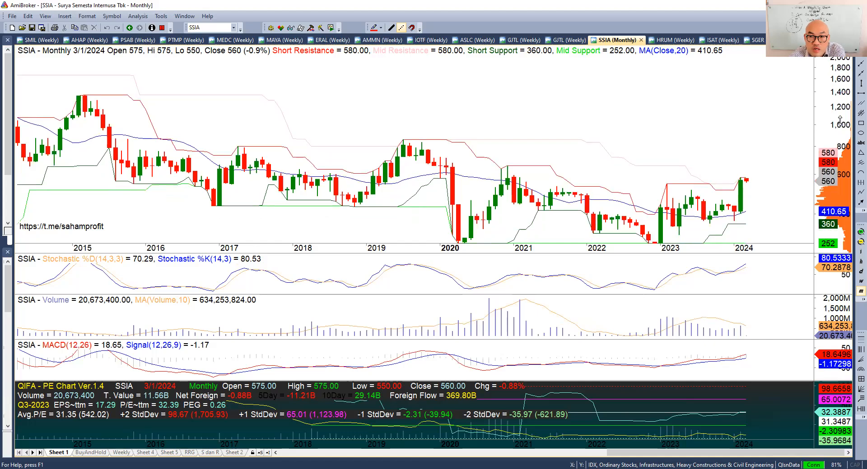
Check SSIA on the daily interval and return it to weekly, reviewing its candles since late 2019
click(860, 271)
click(860, 280)
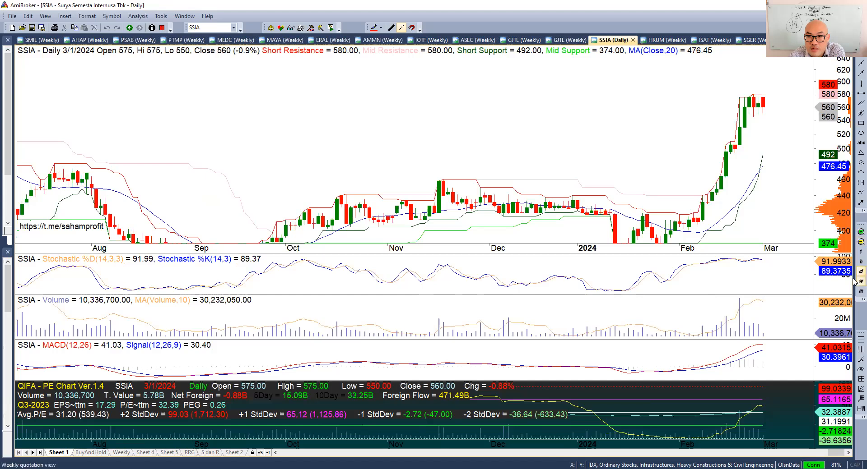
click(855, 235)
click(859, 232)
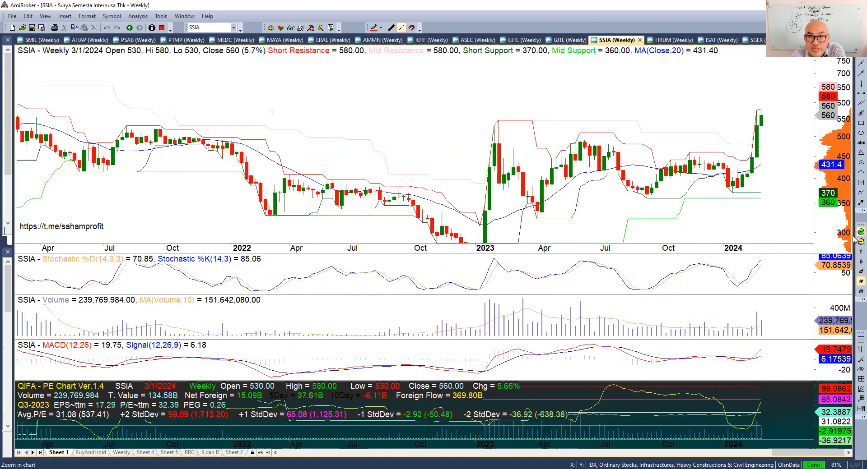
click(859, 242)
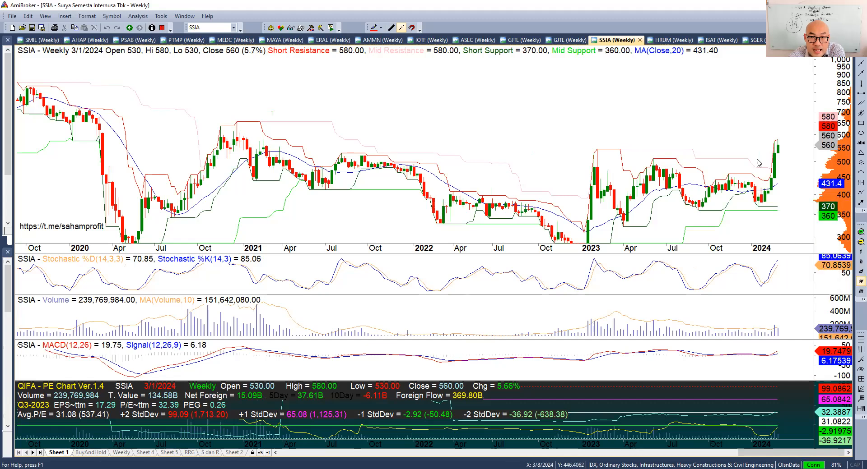
Open the HRUM weekly chart, look back at the SMIL weekly chart, and return to HRUM's latest candles
click(672, 40)
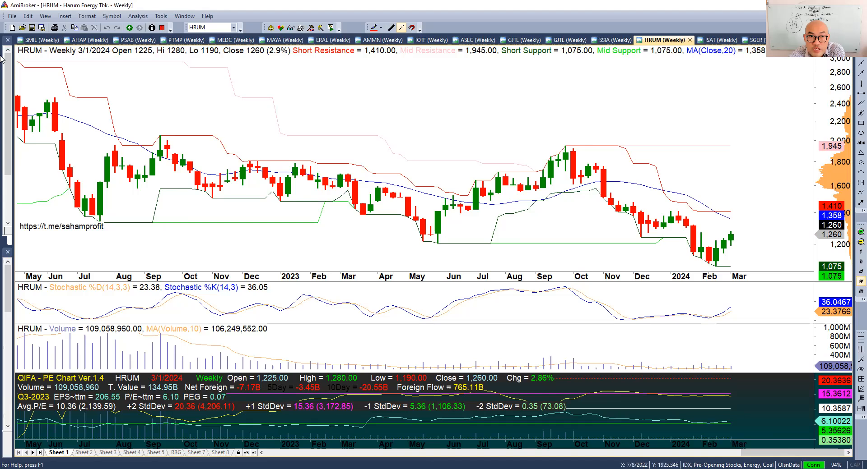
click(42, 42)
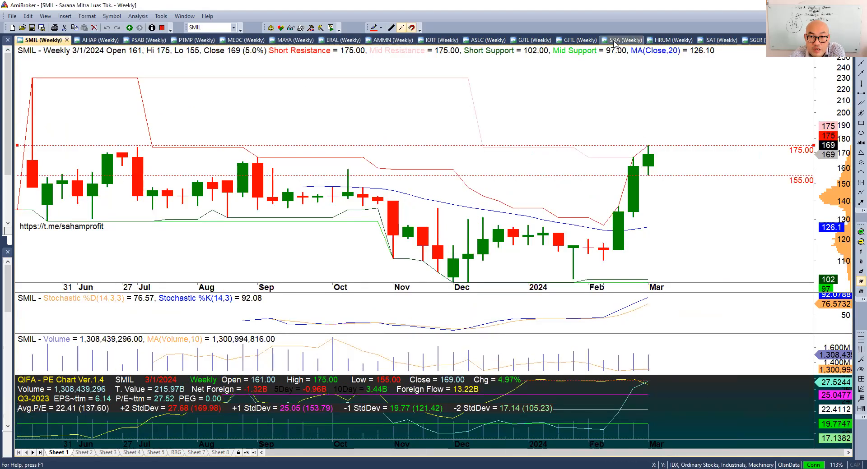
click(670, 39)
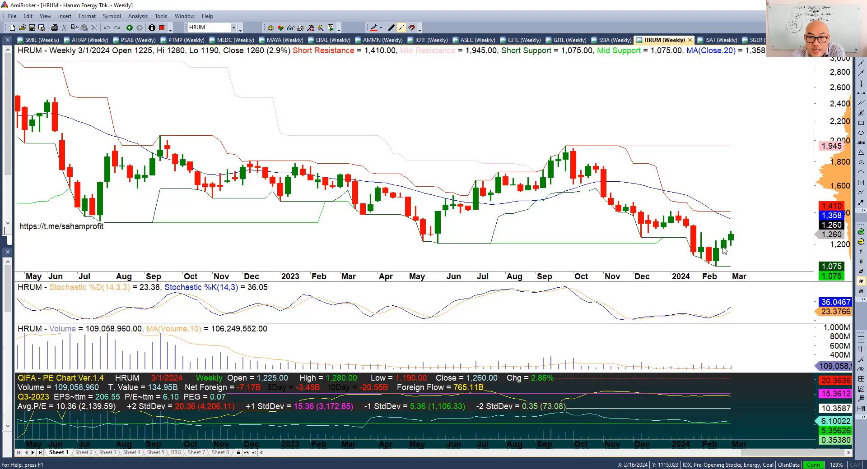
Open the ISAT weekly chart, switch it to the monthly interval, and examine its candles since 2017
click(712, 41)
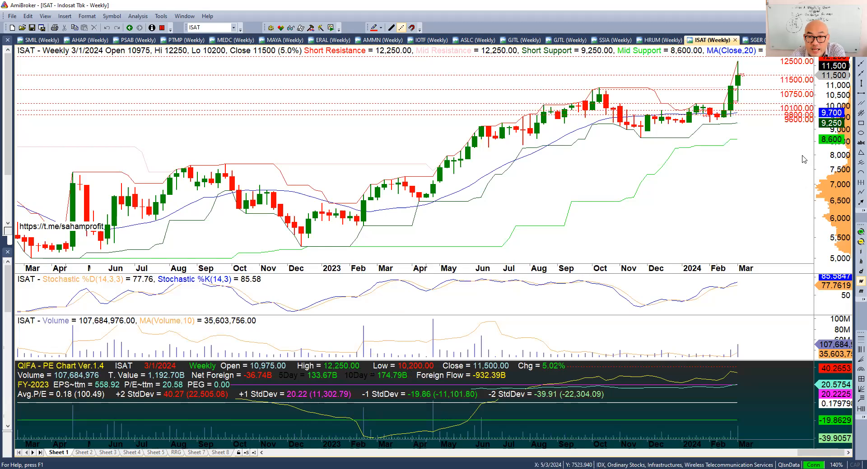
click(859, 291)
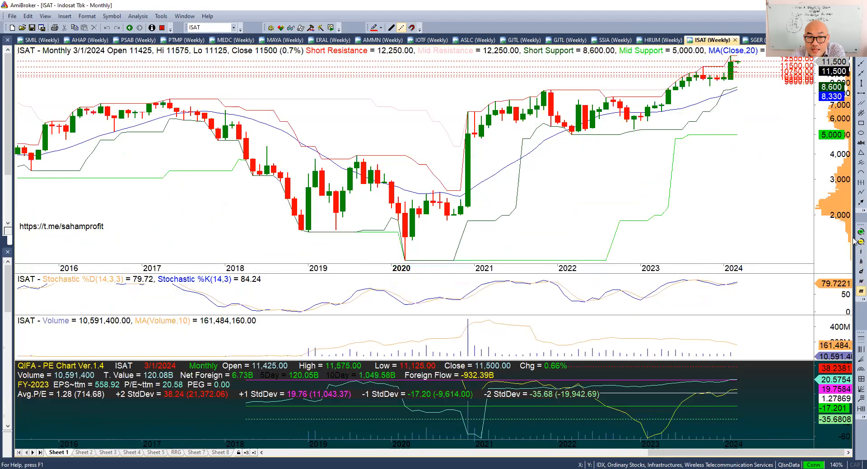
click(854, 242)
click(854, 231)
click(853, 231)
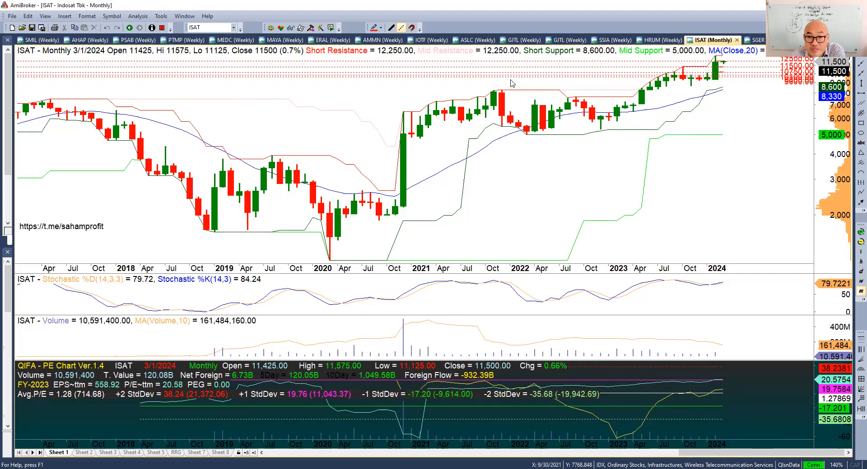
Check ISAT's daily candles against the marked zone near 10,100 and return the chart to the weekly interval
click(860, 271)
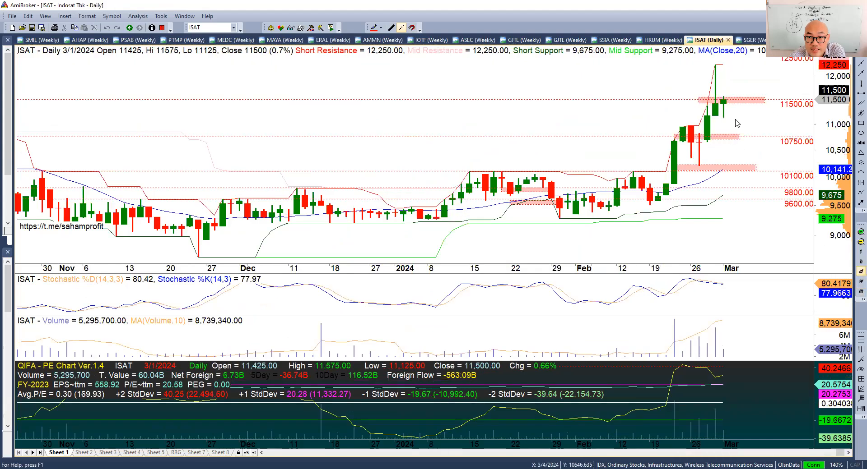
mouse_move(737, 163)
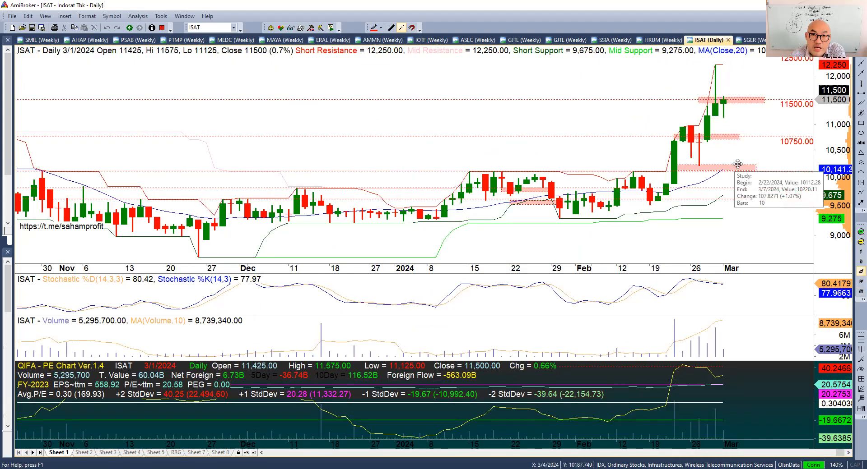
click(860, 281)
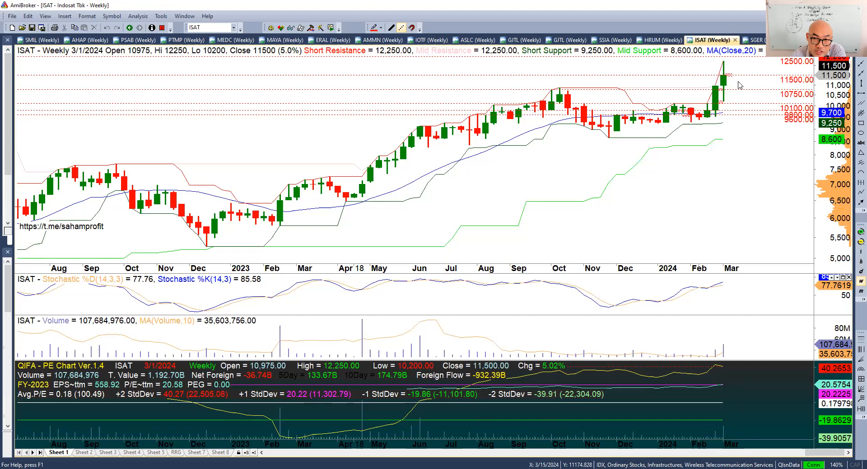
Open the SGER weekly chart and examine its latest candles, compressing the price scale to show the high prices
click(753, 41)
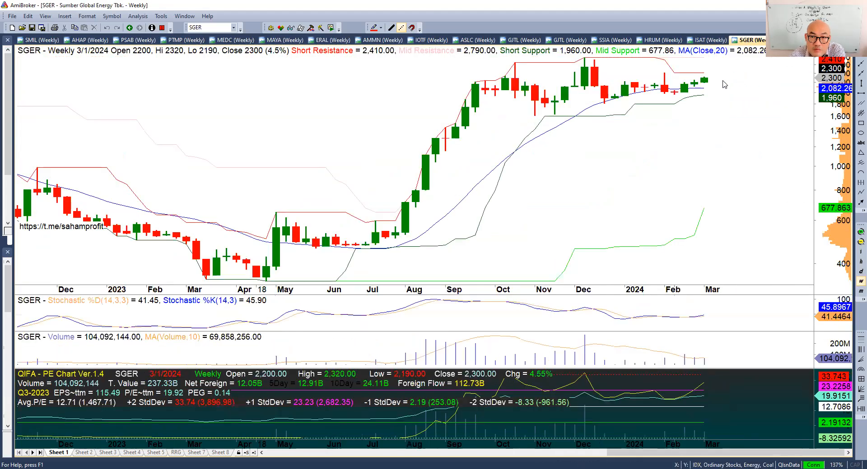
mouse_move(721, 88)
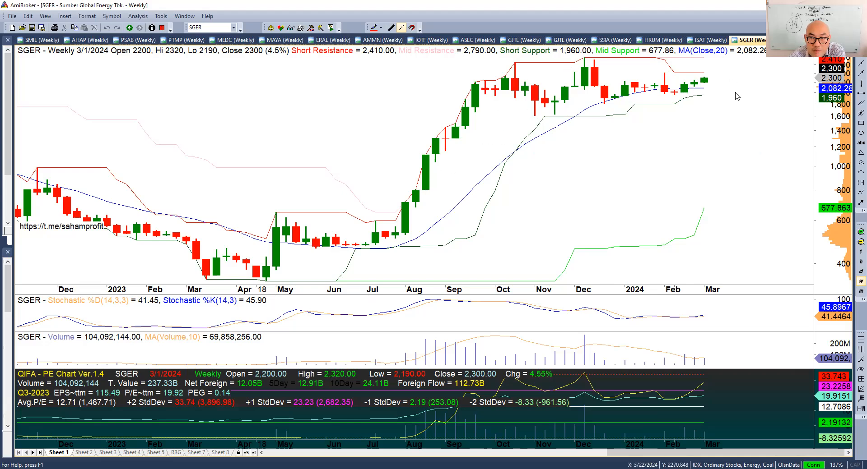
drag(840, 134, 838, 157)
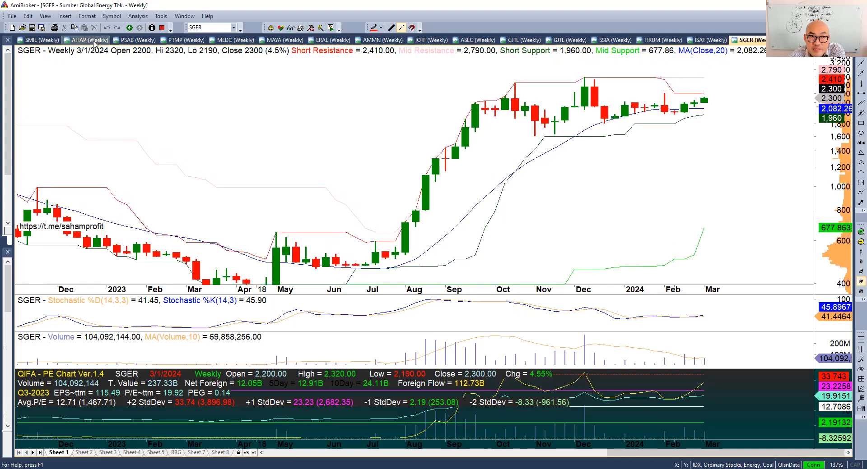
Look back at the HRUM weekly chart, and compare SSIA's earlier weekly candles with its latest ones
click(662, 40)
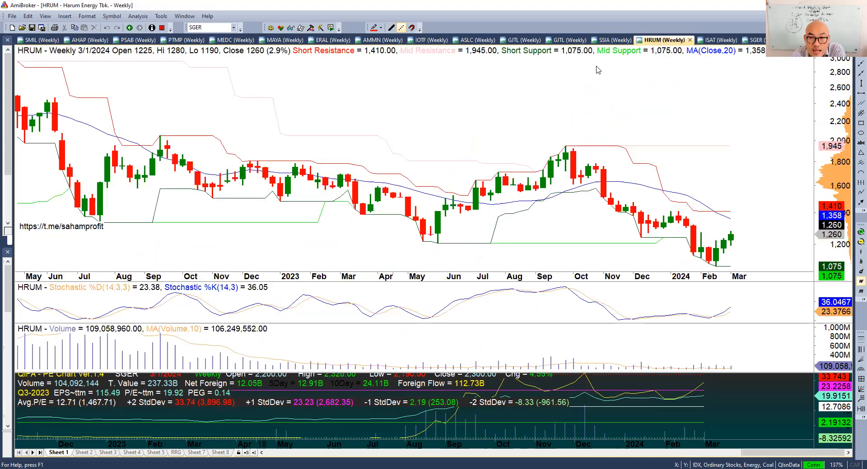
click(599, 43)
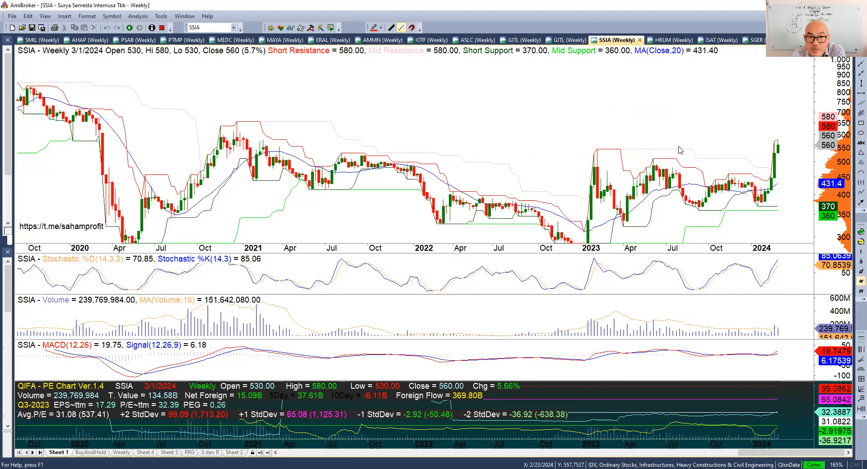
mouse_move(239, 129)
mouse_move(795, 150)
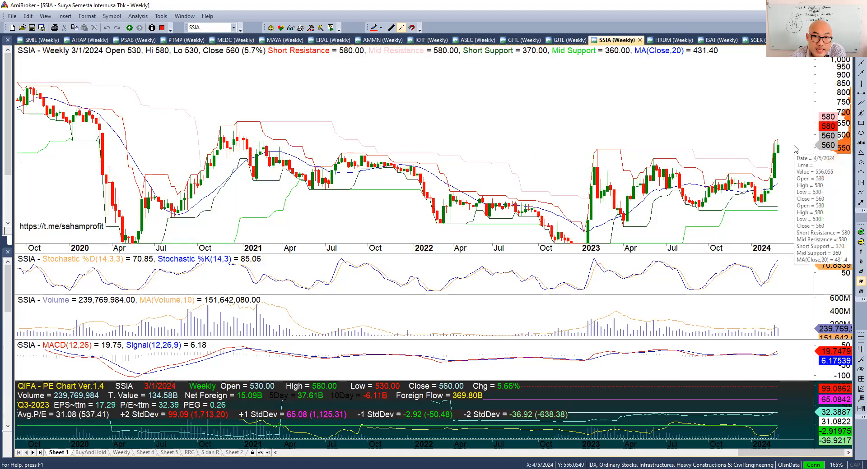
Close the duplicate zoomed-out GJTL weekly chart, and open the ASLC weekly chart to examine its latest candles
click(560, 41)
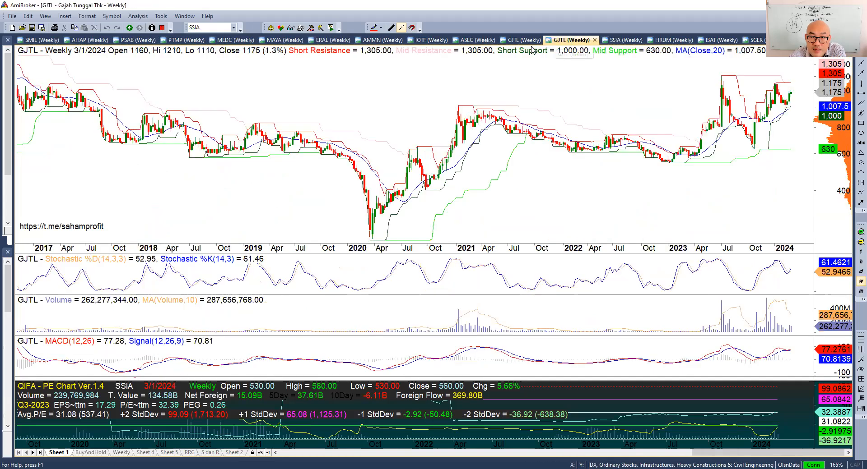
click(529, 40)
click(559, 41)
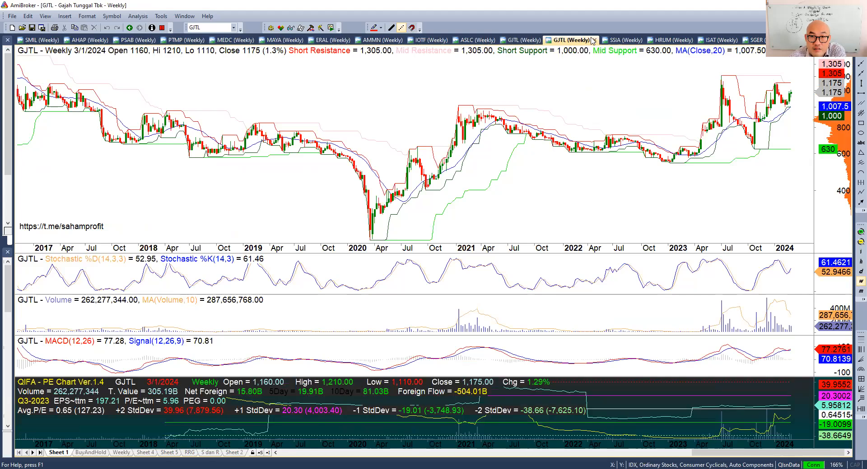
click(593, 41)
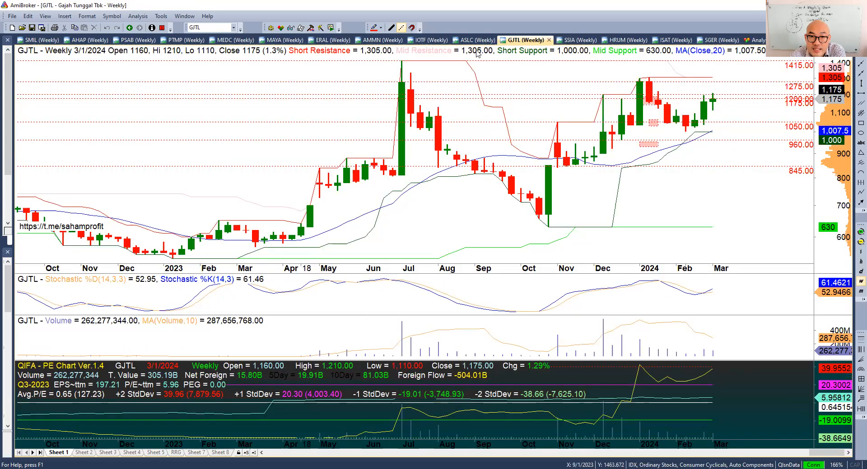
click(477, 40)
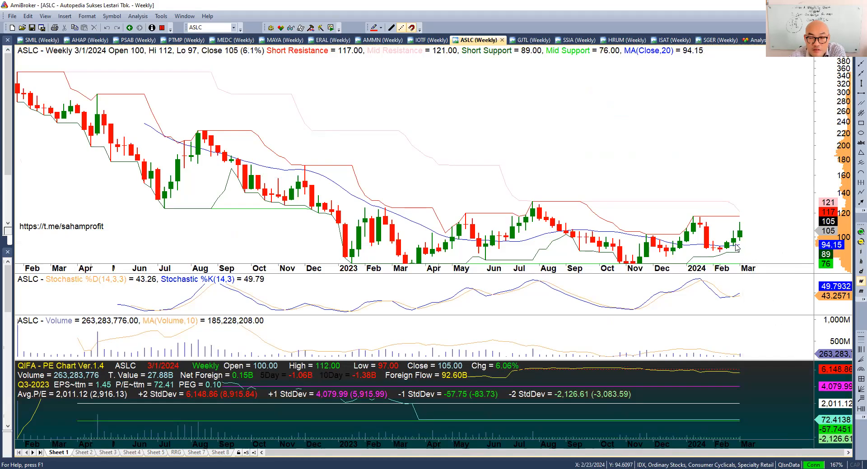
mouse_move(735, 247)
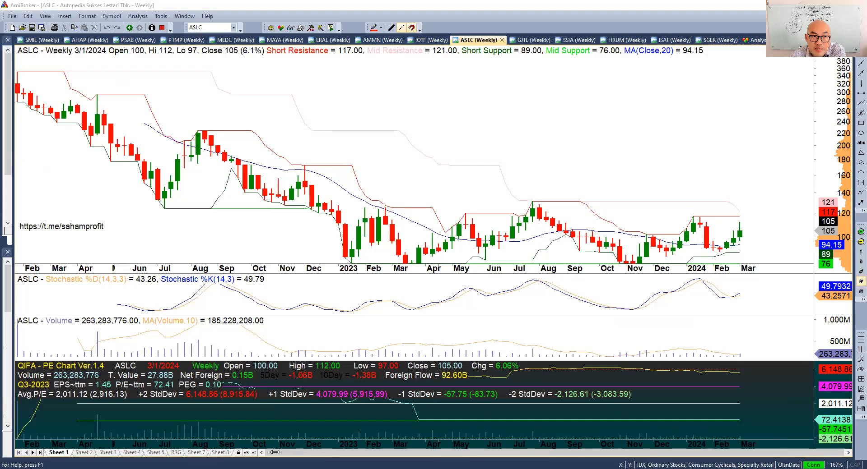
Switch to the SunarSuperSheetsX workbook in Excel and clear all column filters on the CompOHLC sheet
key(alt+Tab)
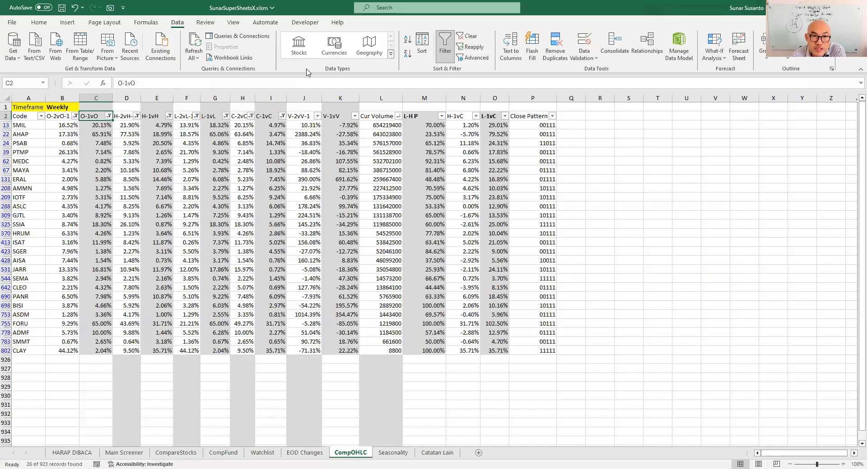
click(442, 46)
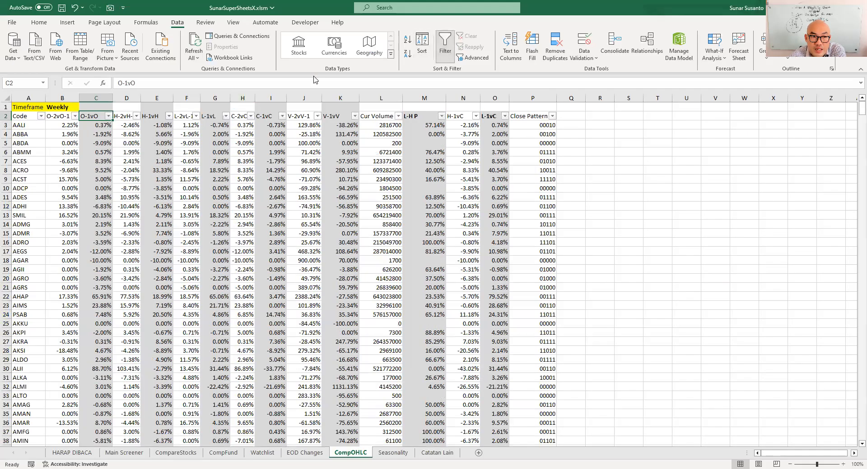
click(159, 118)
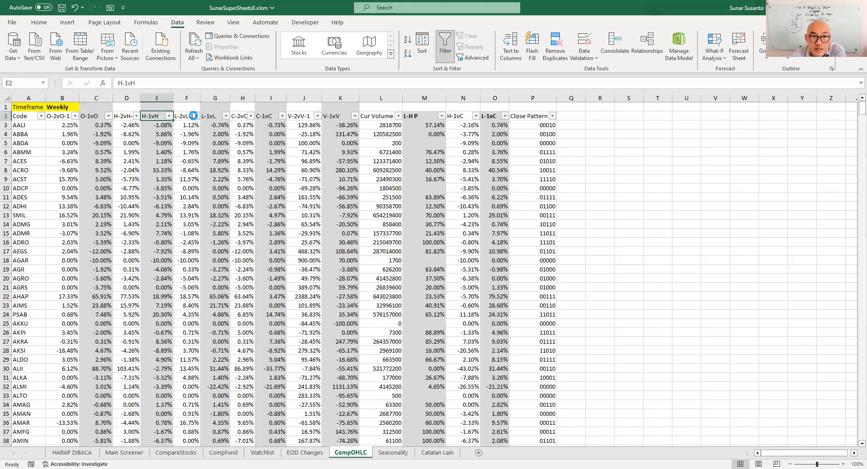
Filter the L-2vL-1 column to show only values greater than 0
click(186, 116)
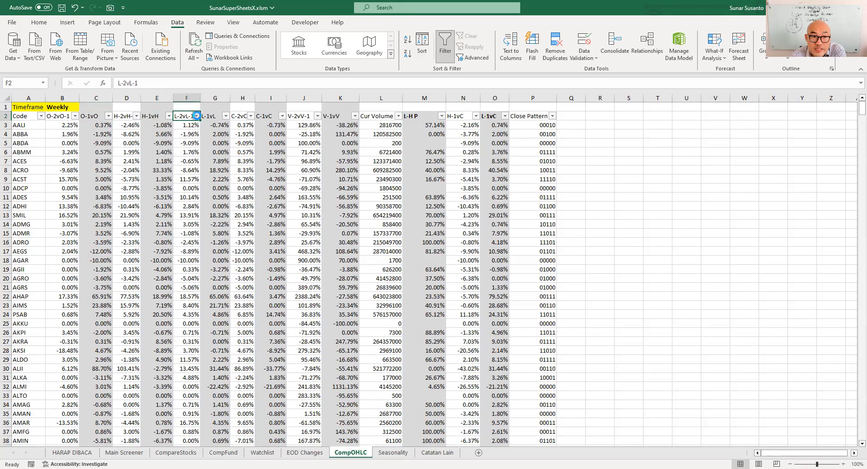
mouse_move(190, 207)
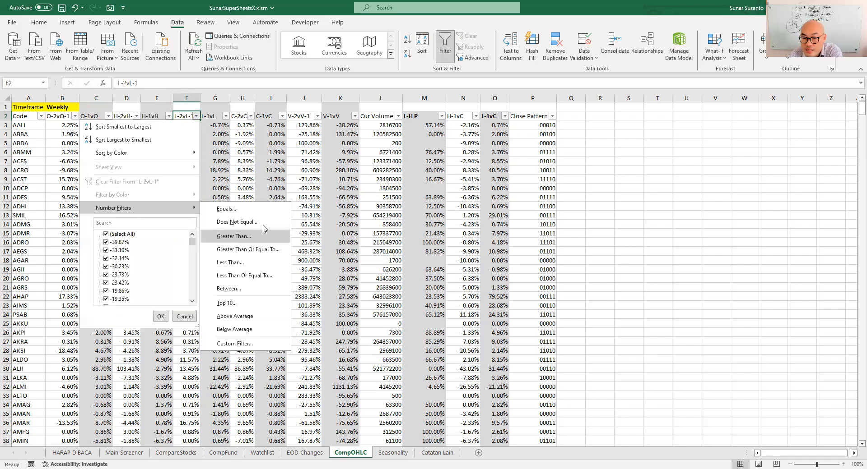
click(253, 236)
text(0)
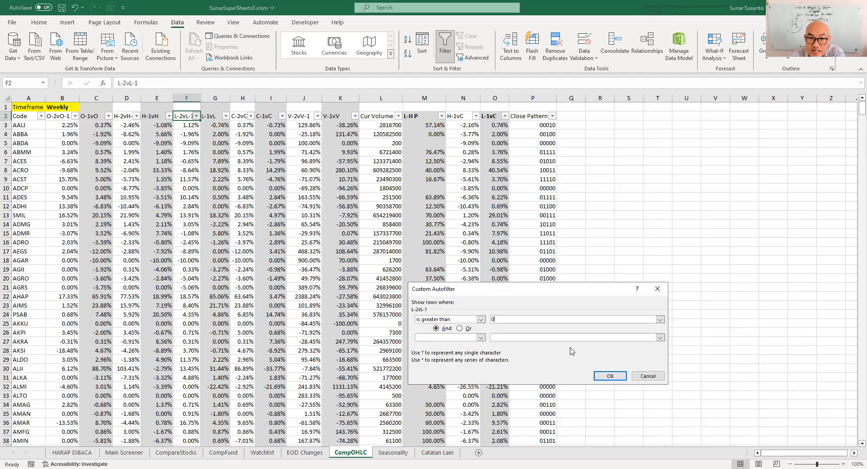
click(609, 376)
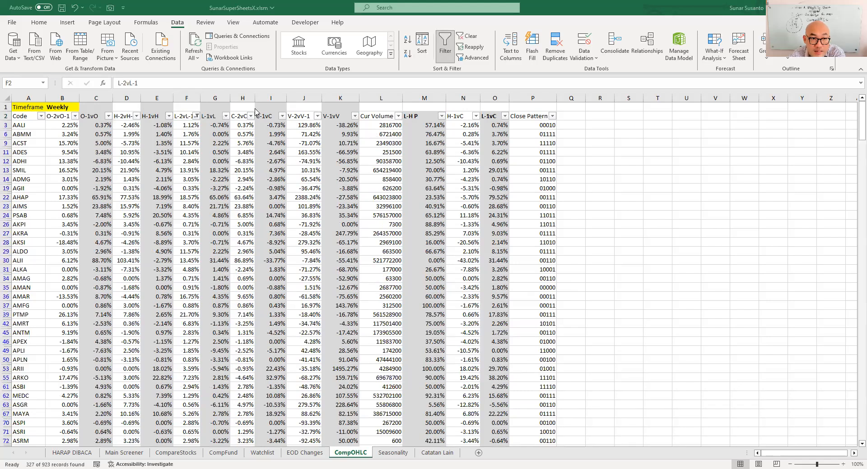
Filter the L-1vL column to show only values greater than 0
click(224, 116)
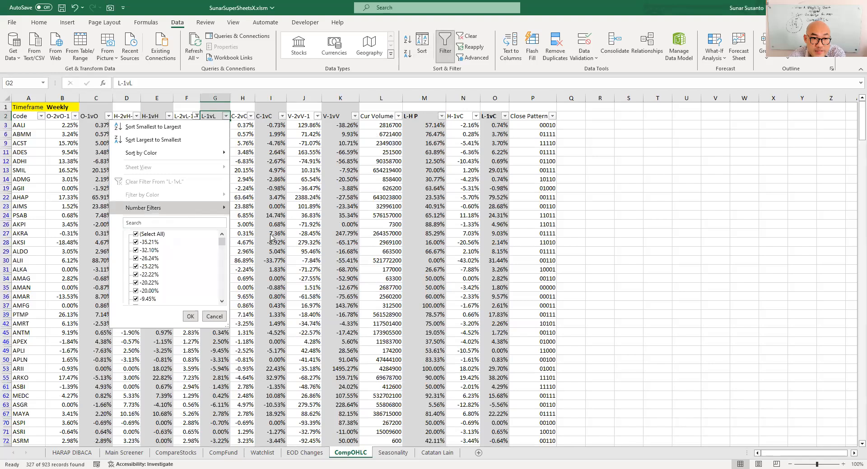
mouse_move(171, 208)
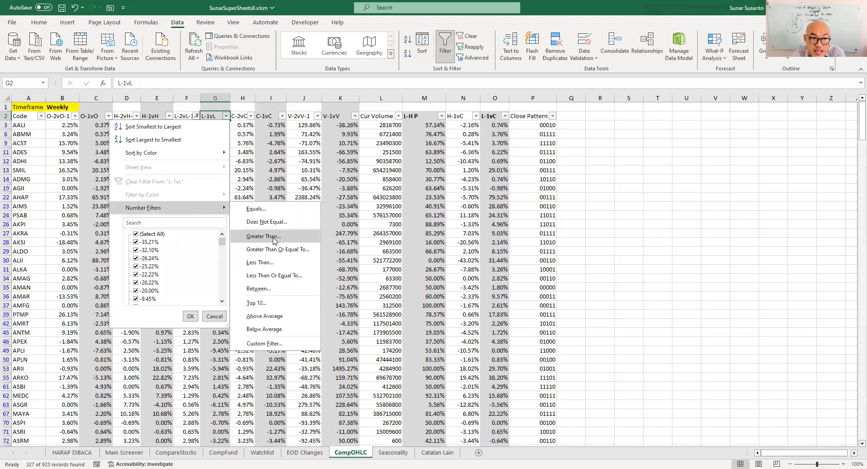
text(0)
click(612, 377)
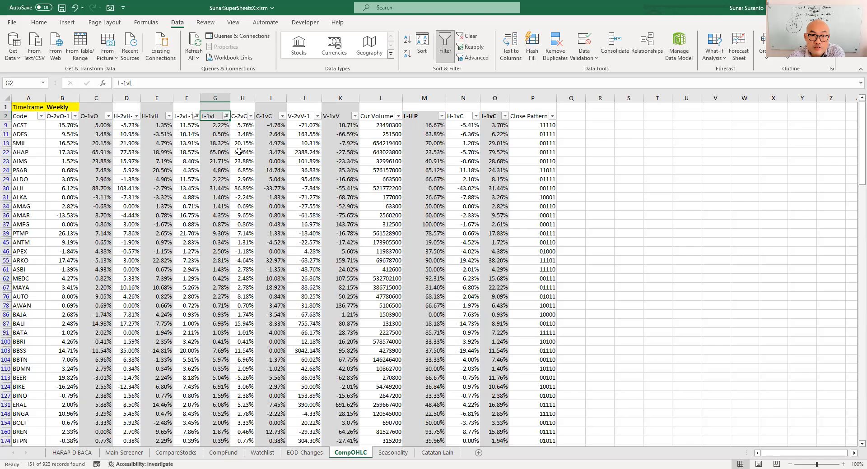
Examine the L-H P and H-1vC values of the filtered stocks, including ACST, ADES, AMFG and PSAB
click(459, 127)
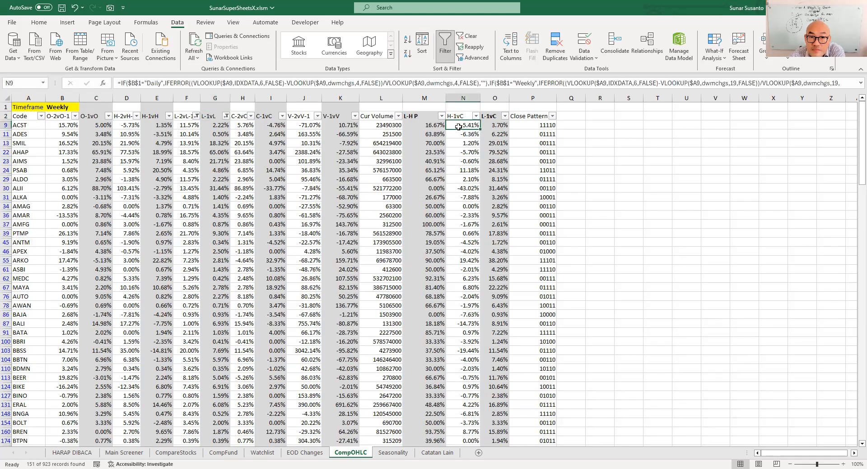
click(435, 127)
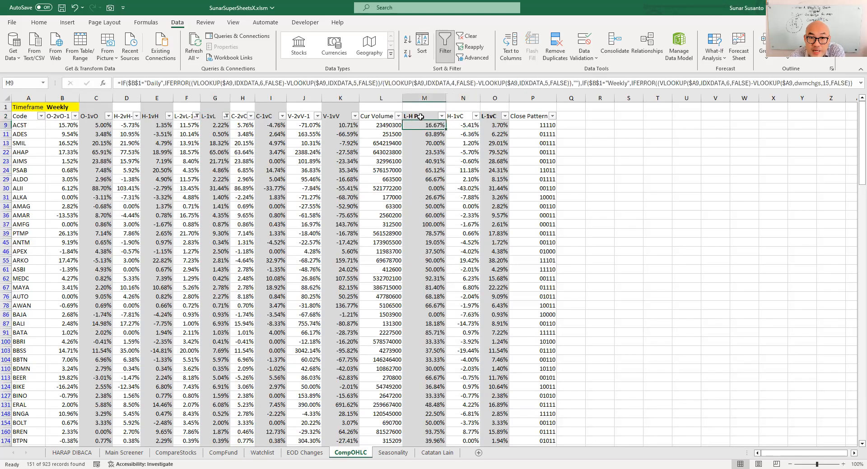
click(421, 135)
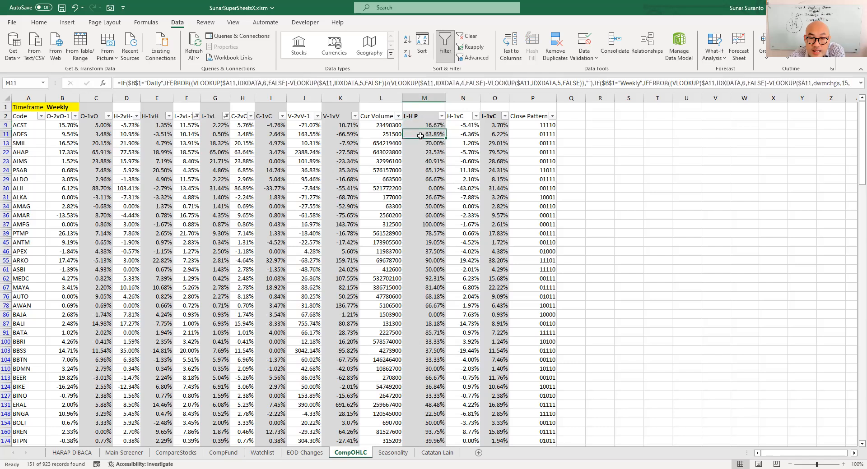
click(428, 127)
click(433, 225)
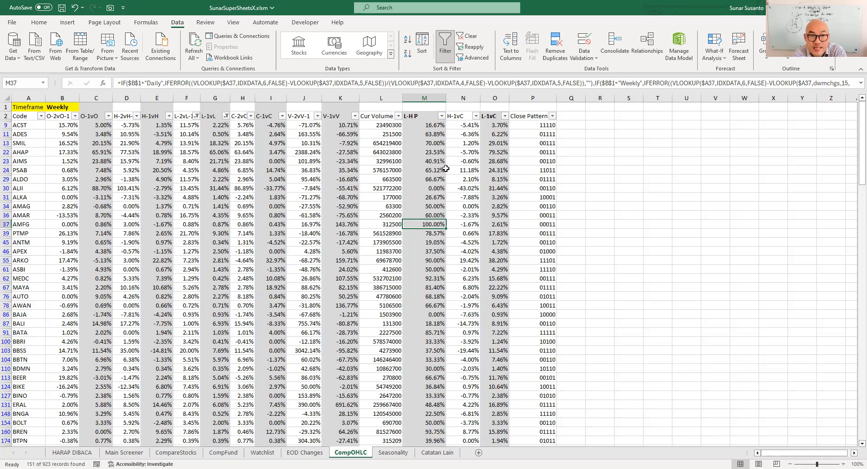
click(463, 170)
click(463, 126)
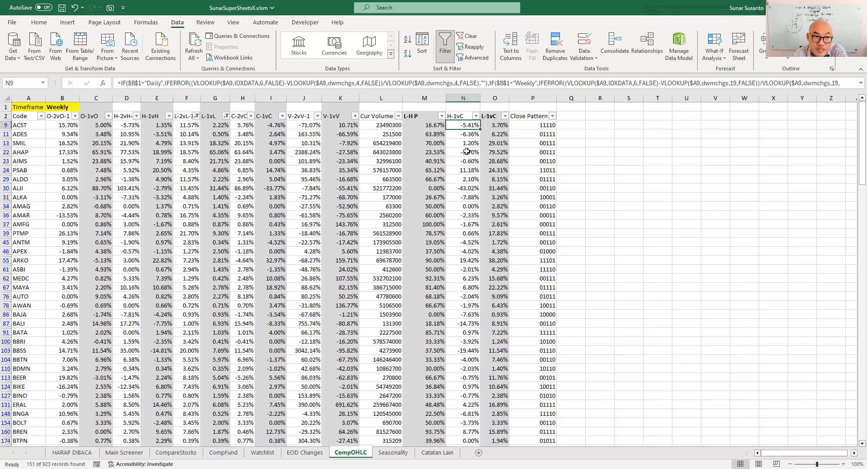
Examine the L-1vC column and the Close Pattern codes of the first filtered stocks
click(499, 116)
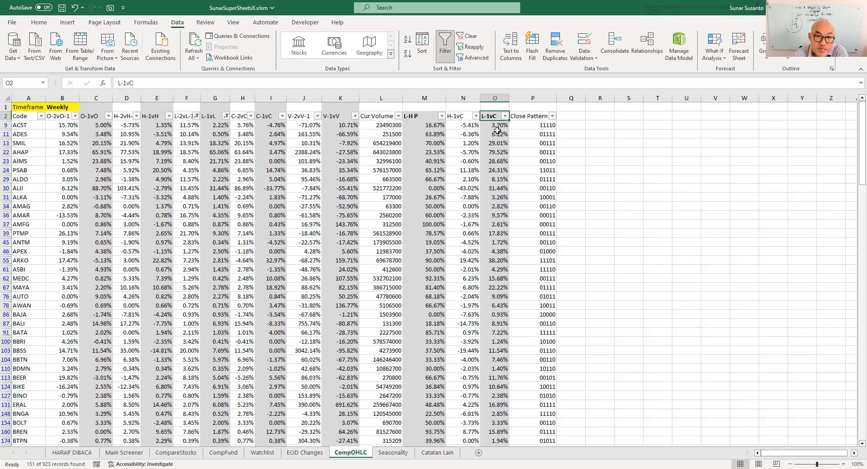
click(501, 206)
click(542, 131)
click(546, 125)
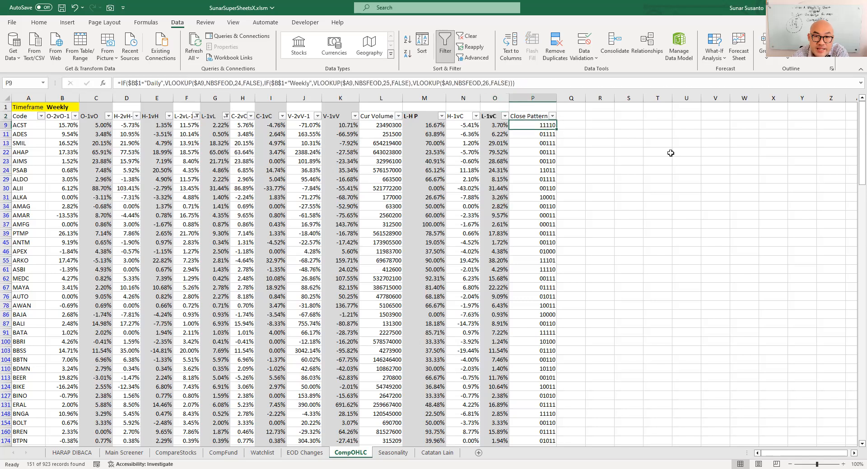
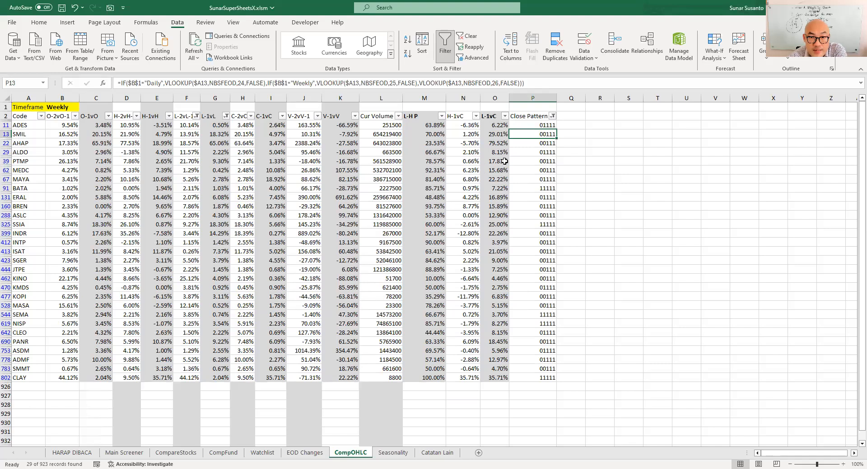
Look through the Watchlist, CompFund, Main Screener, Seasonality and EOD Changes sheets and return to CompOHLC
click(548, 271)
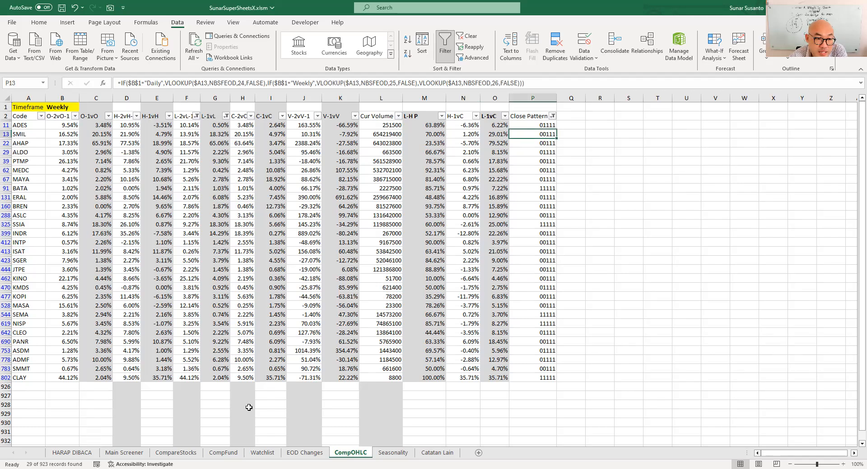
click(312, 455)
click(258, 456)
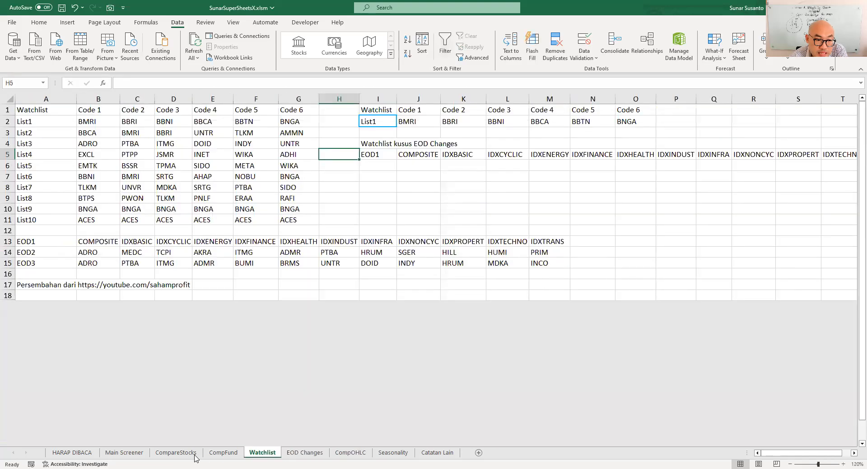
click(220, 456)
click(132, 456)
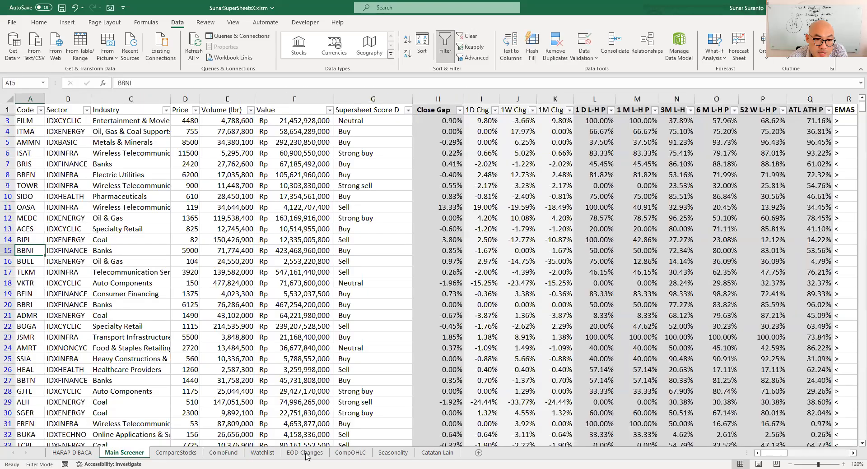
click(388, 455)
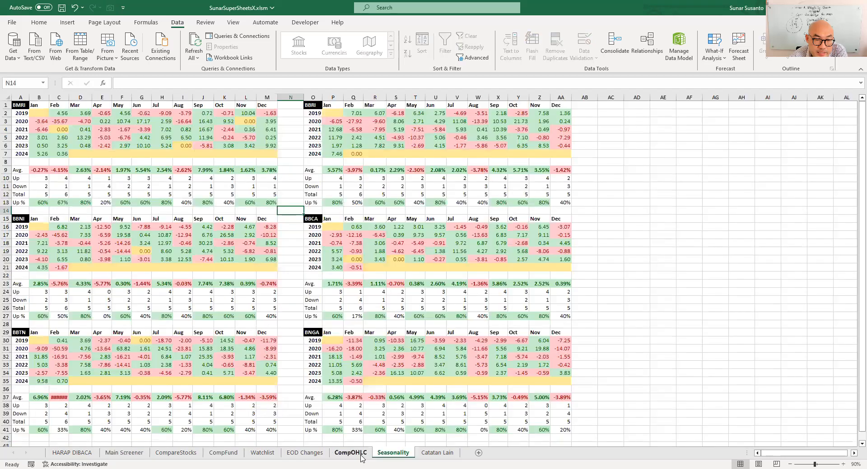
click(323, 456)
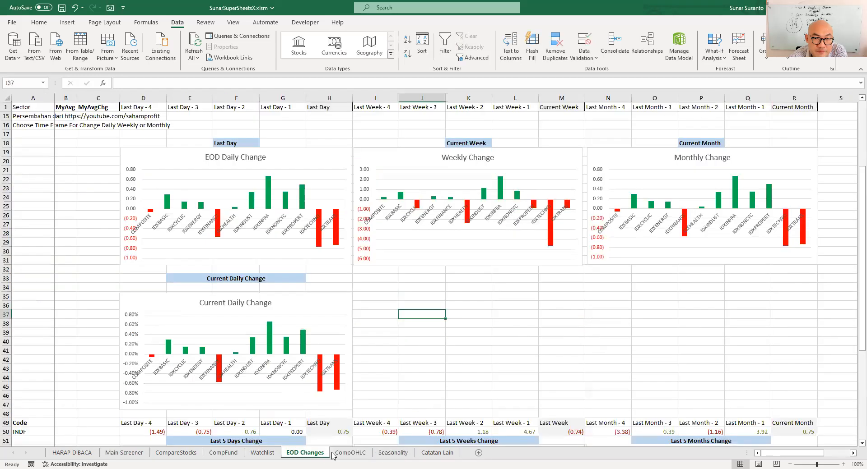
click(335, 456)
Check the Close Pattern codes of several filtered stocks, including ALDO
click(549, 225)
click(547, 271)
click(543, 152)
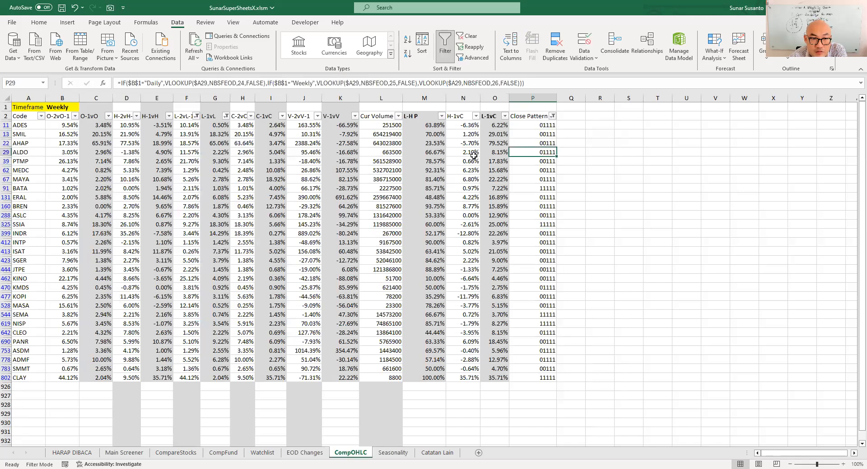
Check volume and Close Pattern values of the filtered stocks and sort the list by Cur Volume from largest to smallest
click(73, 151)
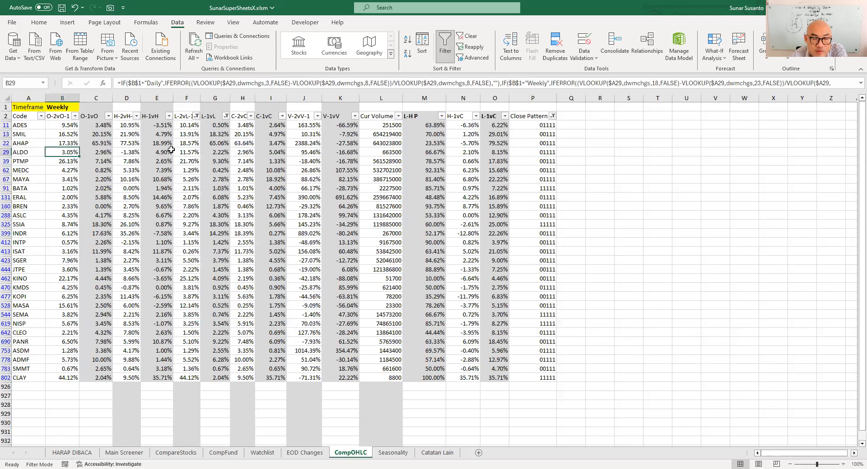
click(399, 162)
click(382, 117)
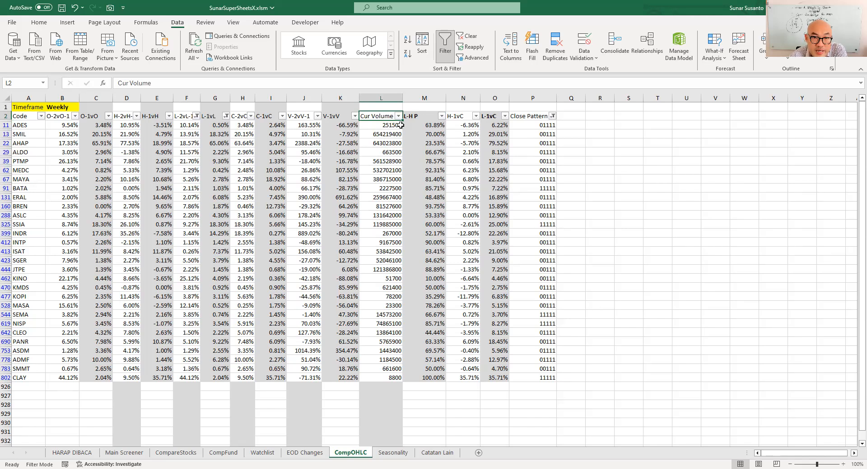
click(417, 161)
click(504, 187)
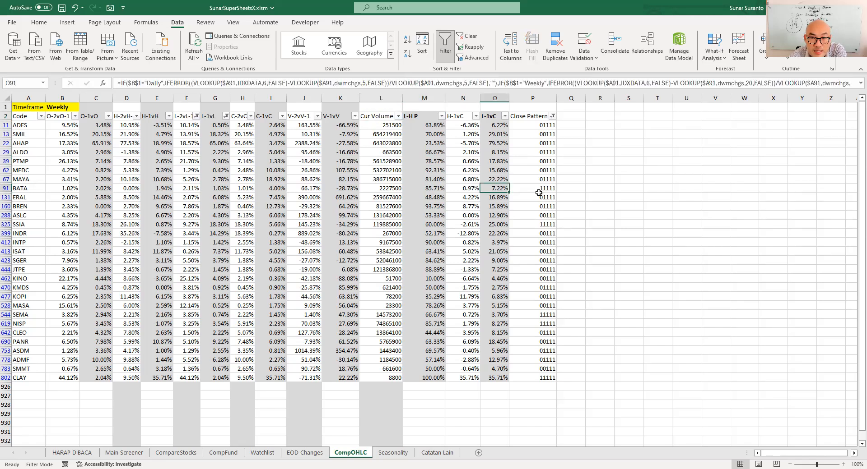
click(532, 131)
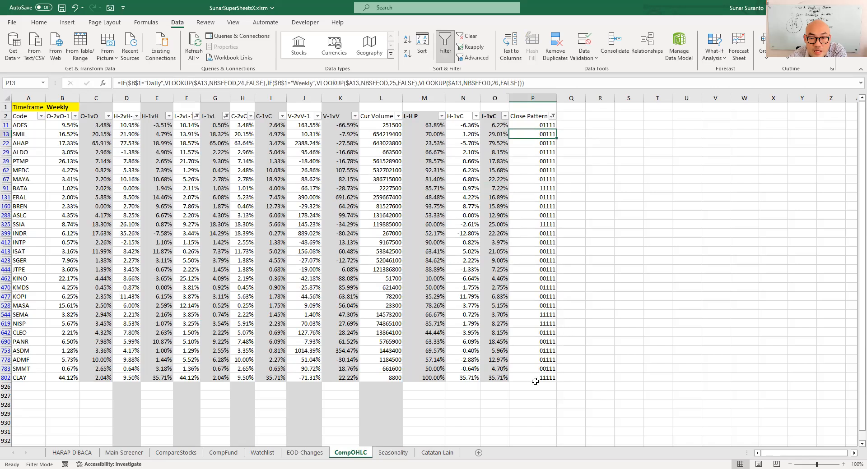
click(542, 322)
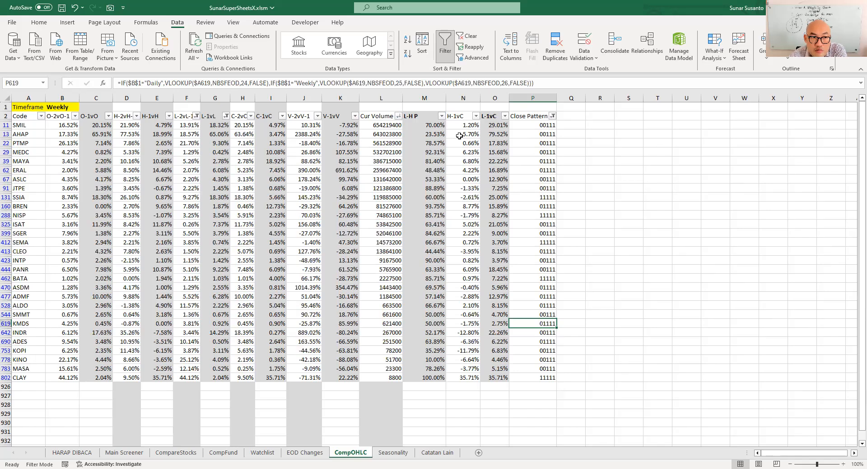
Go through the codes of the highest-volume filtered stocks one by one, from SMIL down past BREN
click(436, 145)
click(25, 126)
key(Down)
key(Down)
key(Down)
key(Down)
key(Up)
key(Down)
key(Down)
key(Down)
key(Down)
key(Down)
key(Down)
key(Down)
drag(36, 125, 32, 233)
click(14, 209)
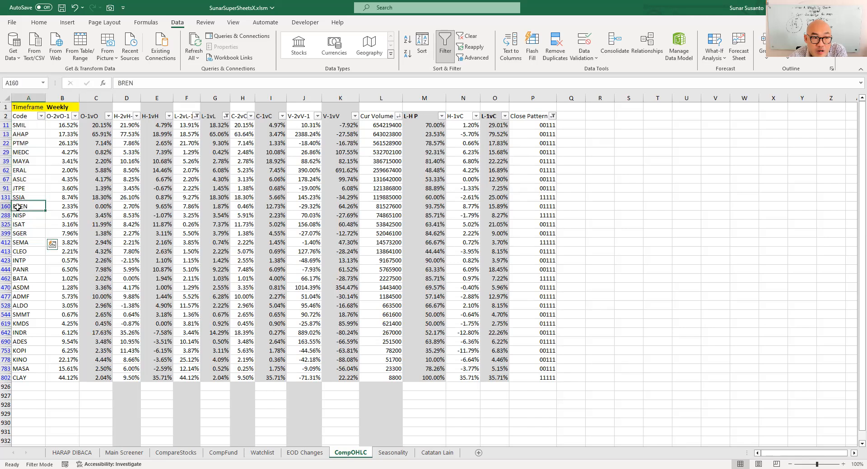
Compare the lower-volume codes CLEO, INTP and PANR and settle on INTP
click(28, 250)
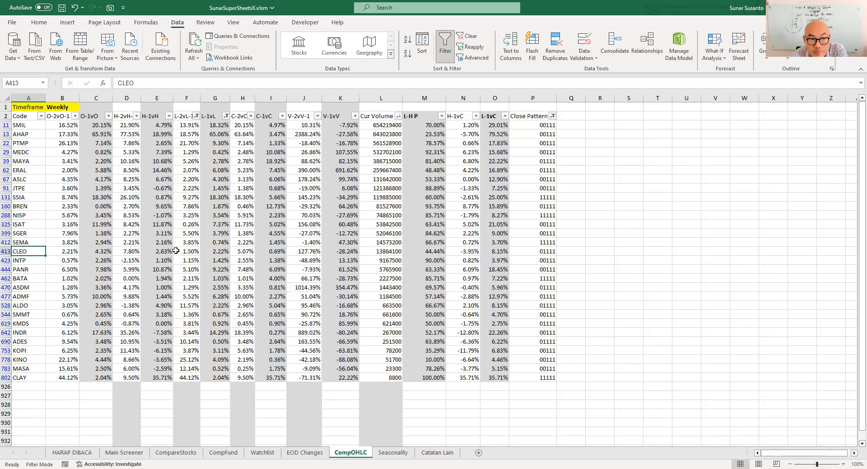
click(35, 260)
click(38, 272)
click(39, 263)
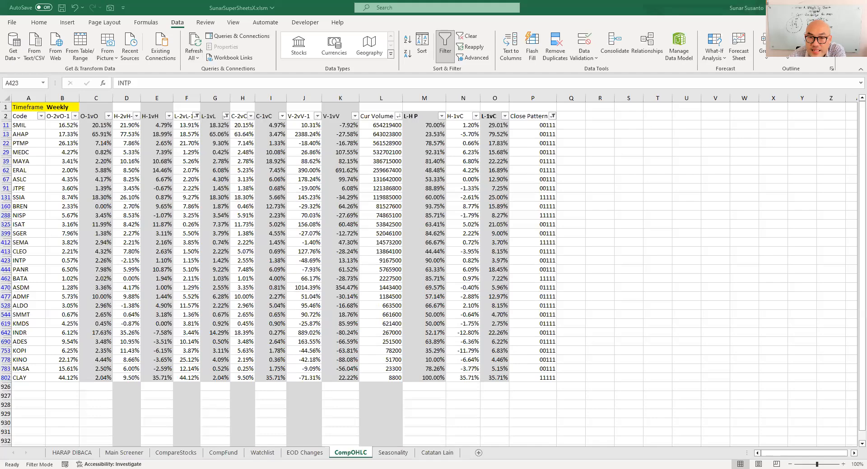
Switch to the INTP weekly chart in AmiBroker, label its last three lows L1, L2 and L3, and underline them with a rising arrow
key(alt+Tab)
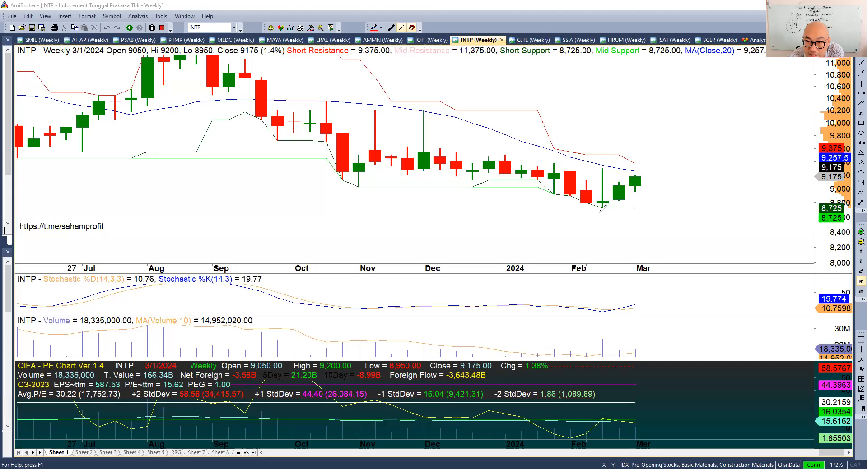
mouse_move(598, 210)
mouse_down()
mouse_move(607, 210)
mouse_move(611, 238)
mouse_up()
mouse_move(616, 203)
mouse_down()
mouse_move(617, 216)
mouse_move(638, 221)
mouse_up()
mouse_move(631, 193)
mouse_down()
mouse_move(656, 209)
mouse_move(654, 219)
mouse_up()
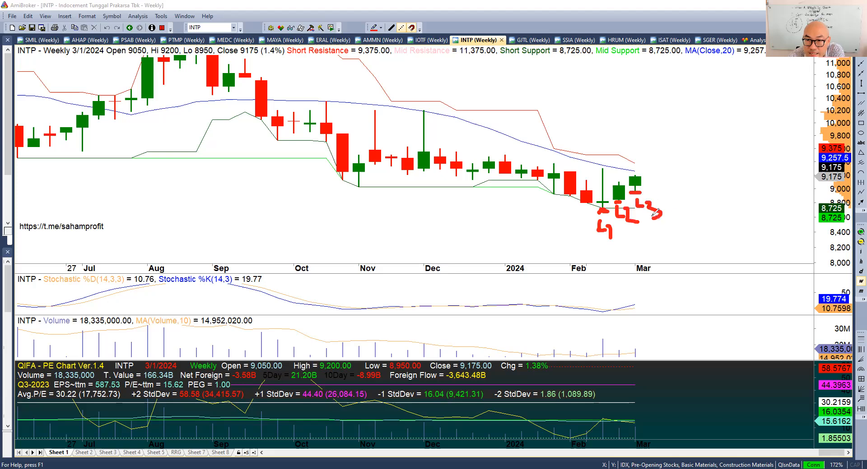
click(595, 243)
mouse_move(597, 246)
mouse_down()
mouse_move(667, 219)
mouse_move(660, 238)
mouse_up()
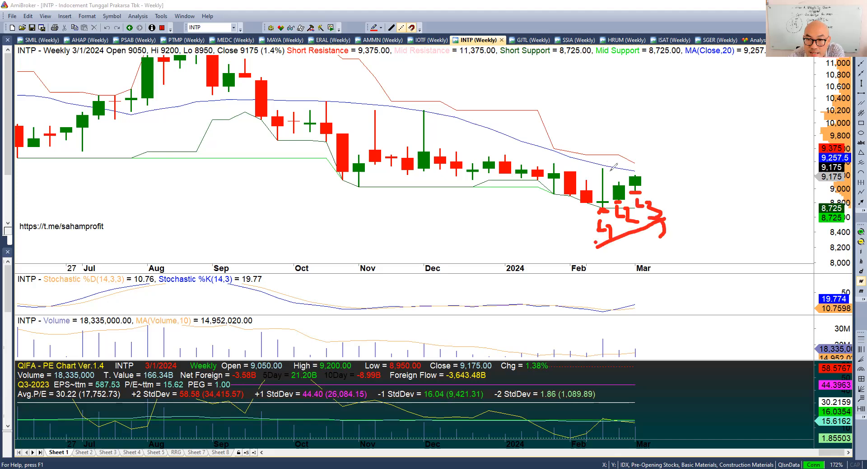
Mark the tops of INTP's latest weekly candles, circle the candles and their low labels, and draw an upward arrow from them
click(616, 177)
click(637, 171)
mouse_move(621, 175)
mouse_down()
mouse_move(646, 175)
mouse_move(600, 246)
mouse_move(643, 195)
mouse_move(686, 183)
mouse_up()
mouse_move(652, 169)
mouse_down()
mouse_move(698, 142)
mouse_move(685, 168)
mouse_up()
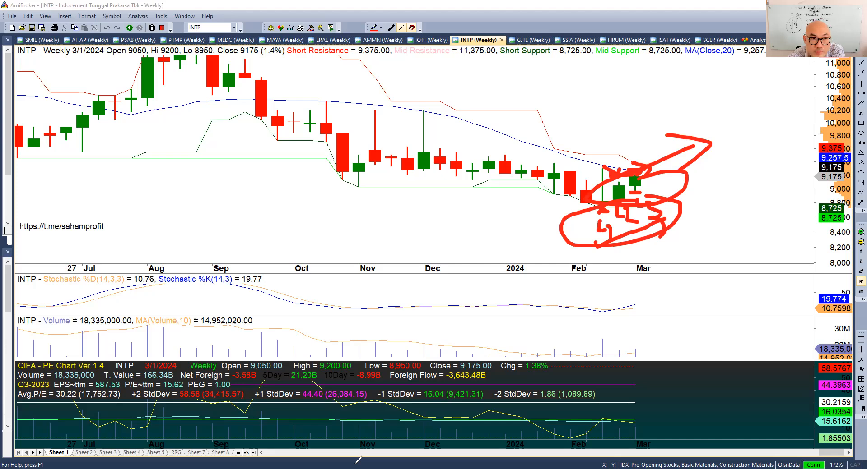
Return to the CompOHLC sheet in Excel and review the open, low, close and volume change columns of the filtered stocks
key(alt+Tab)
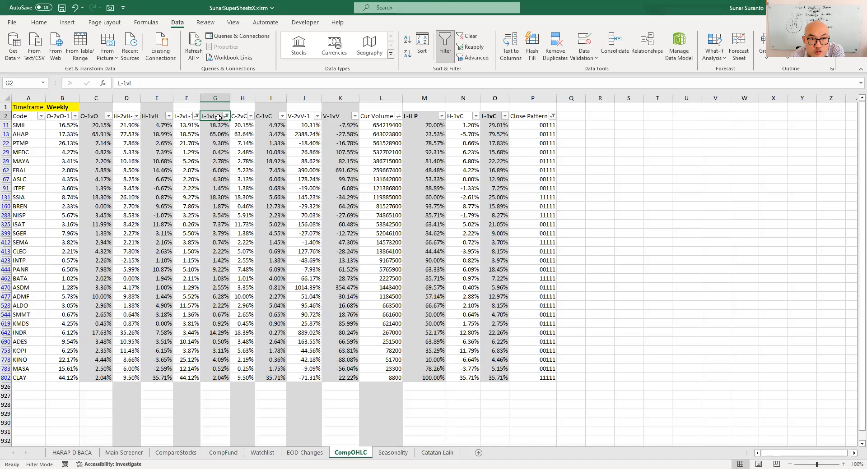
click(66, 118)
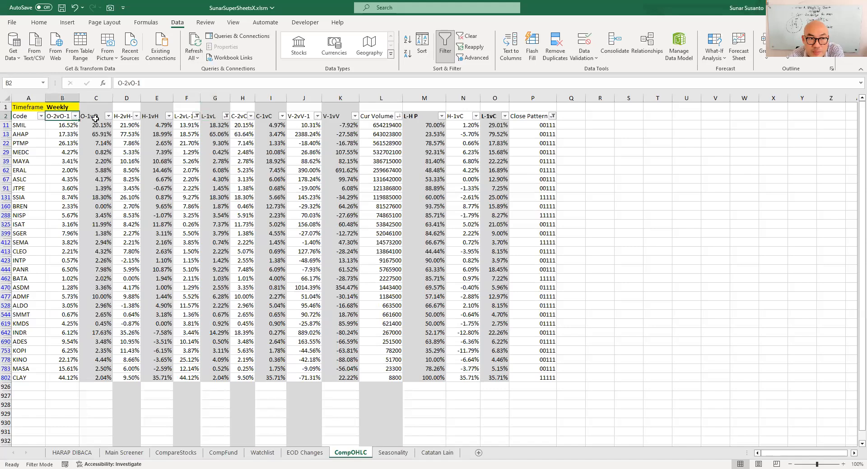
click(204, 125)
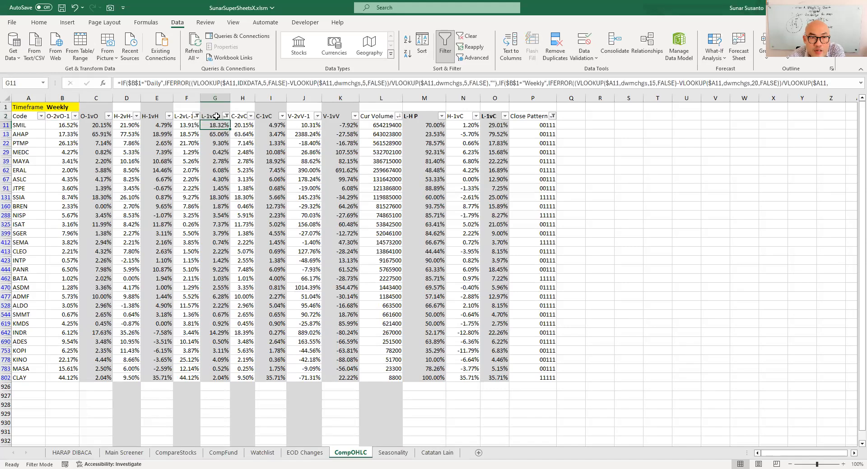
click(242, 145)
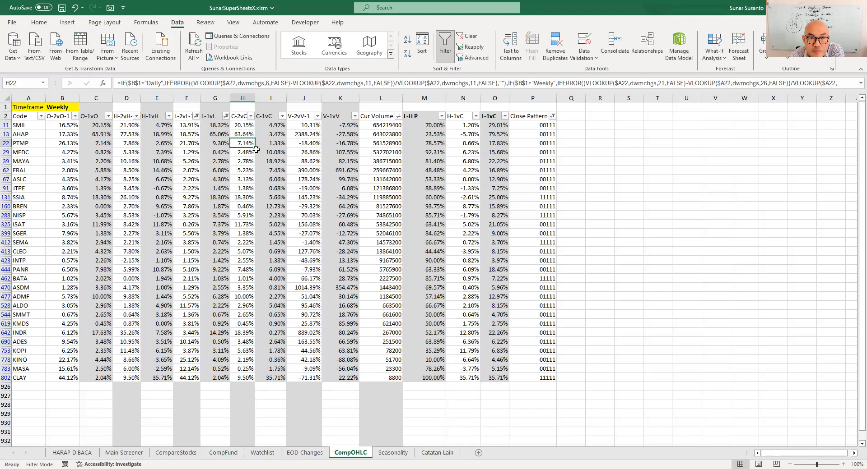
click(288, 204)
click(345, 244)
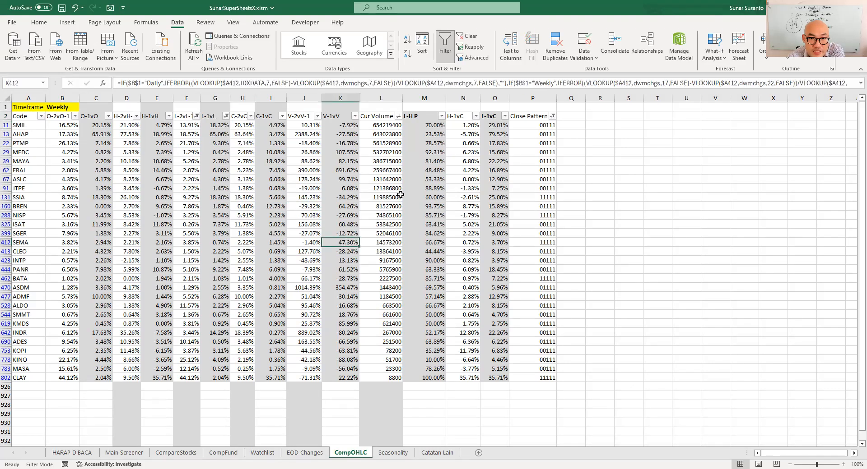
Check the Close Pattern codes of several volume-sorted stocks, including SMIL, MEDC, ADES and PANR
click(523, 152)
click(538, 126)
click(541, 342)
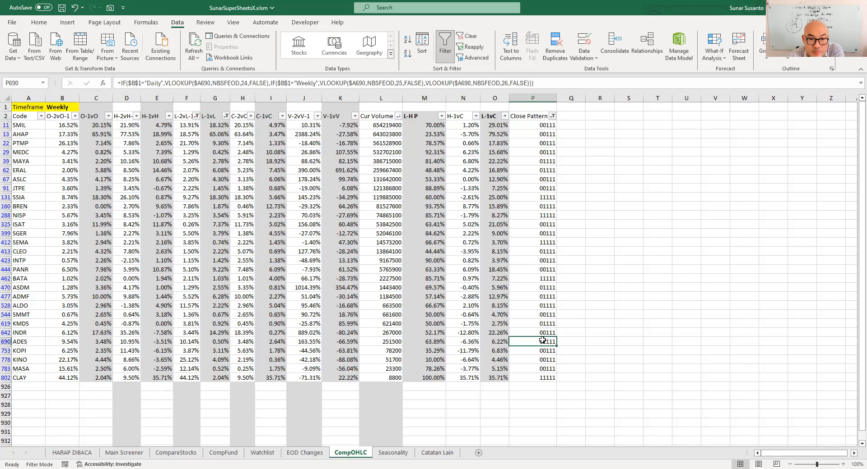
click(539, 269)
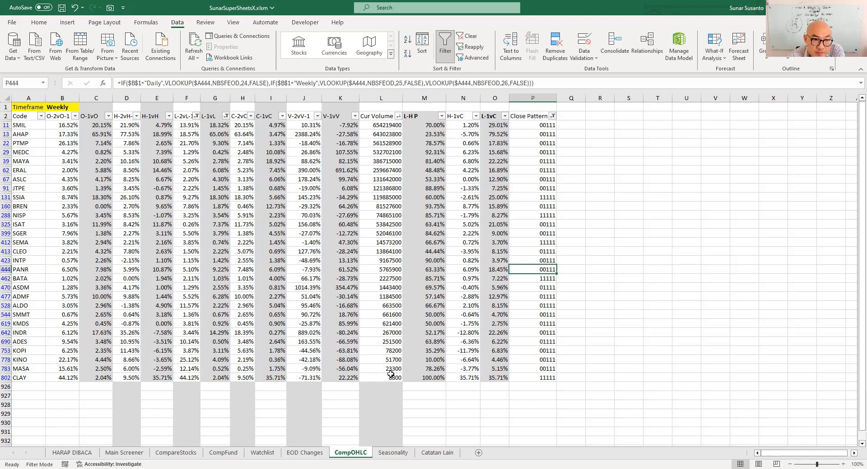
Switch to the stock-learning group chat in Telegram and look through its messages about using the Super Sheet
key(alt+Tab)
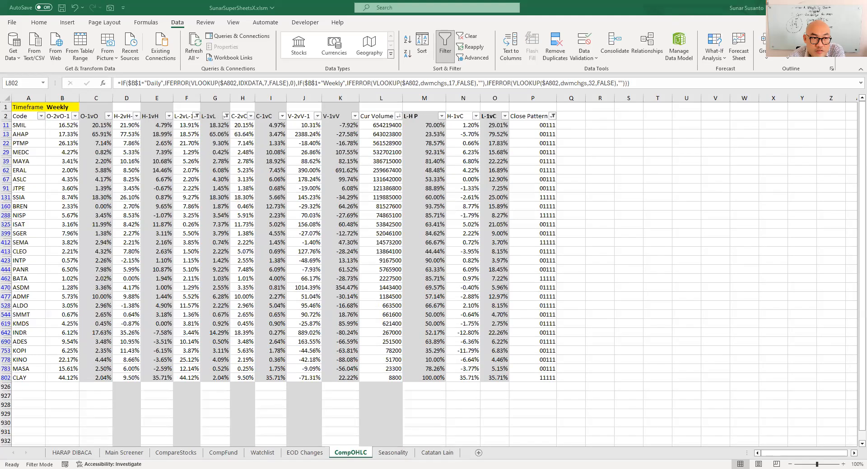
key(alt+Tab)
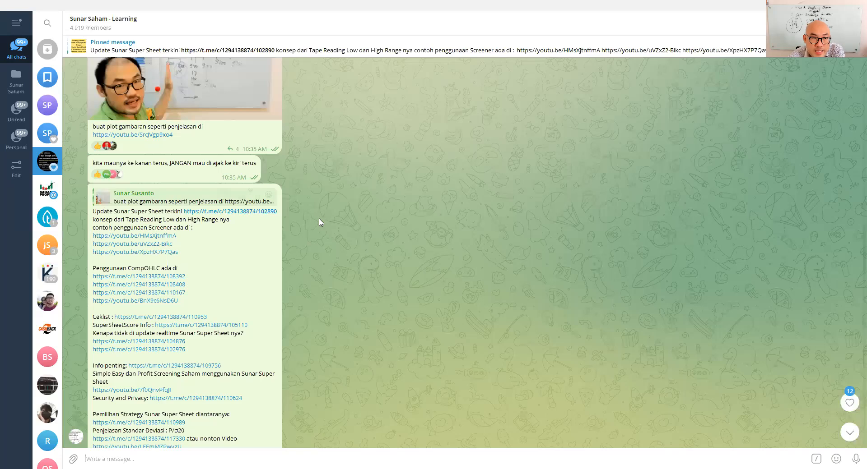
scroll(319, 222, up, 15)
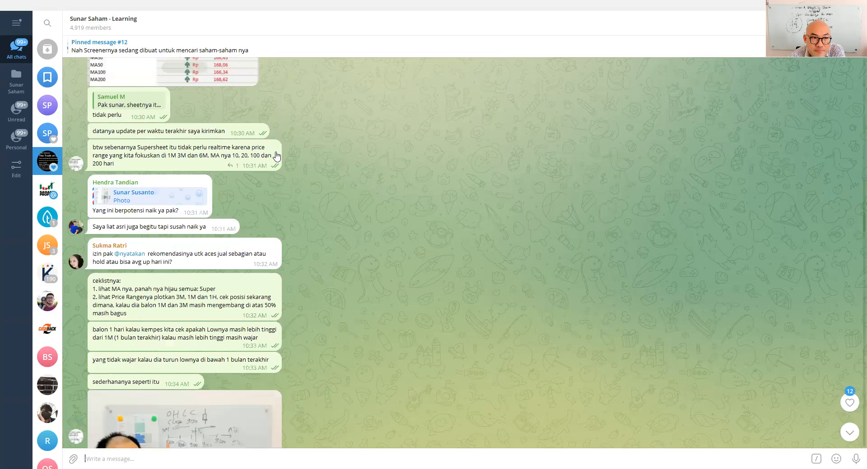
scroll(277, 156, up, 10)
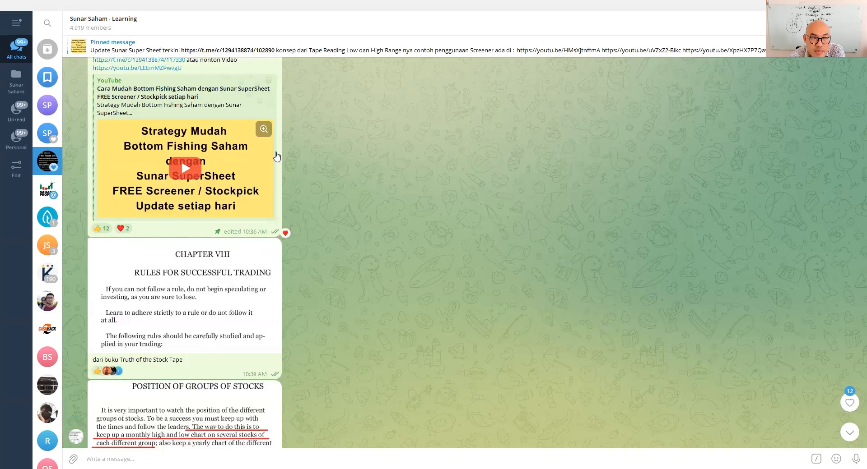